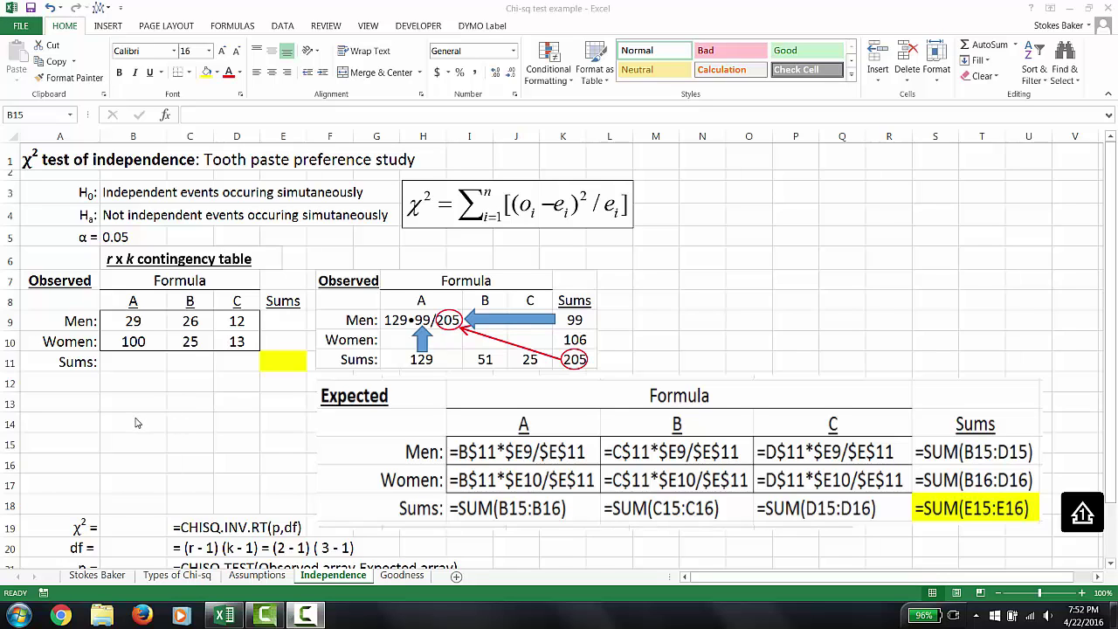
Step: AutoSum column A's observed counts in B11 and fill across, giving totals 129, 51 and 25
{"action": "left_click", "coordinate": [132, 361]}
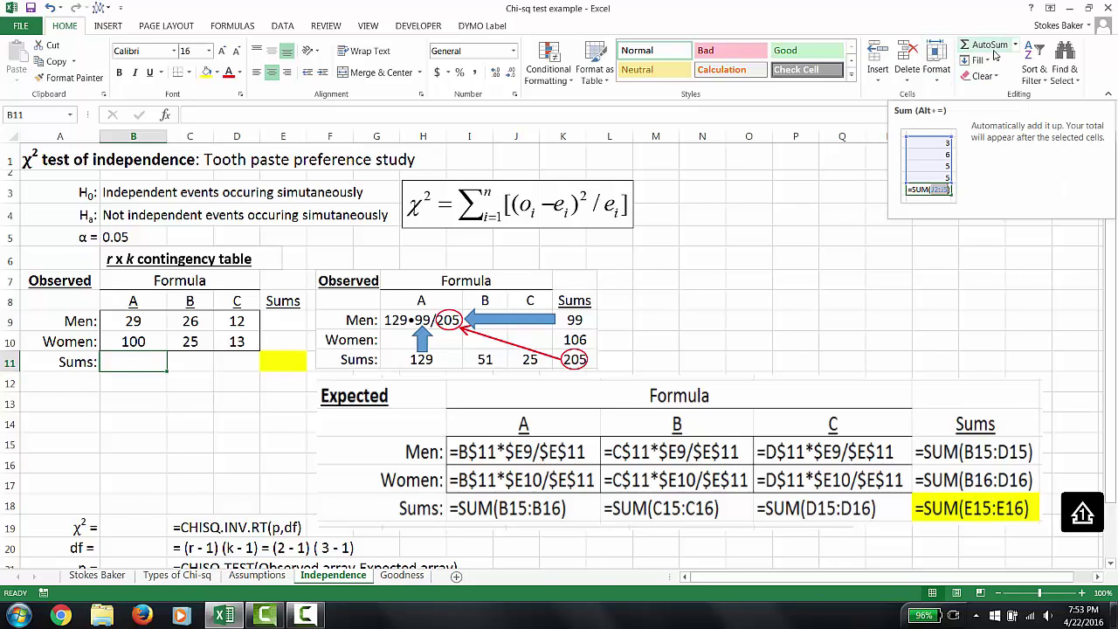
{"action": "left_click", "coordinate": [990, 44]}
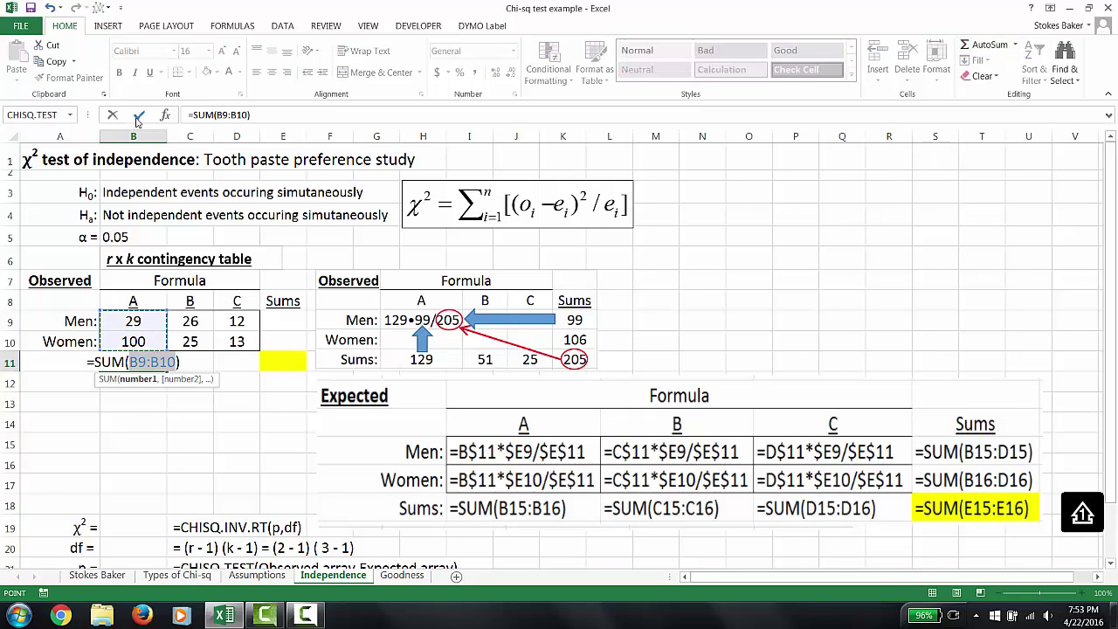
{"action": "left_click", "coordinate": [138, 115]}
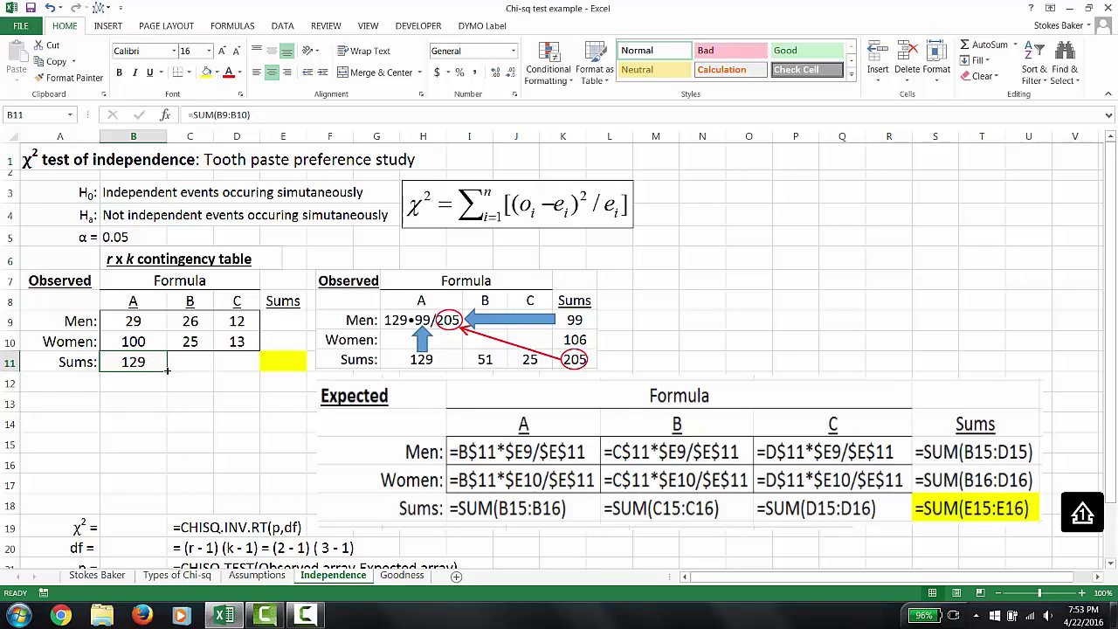
{"action": "left_click_drag", "start_coordinate": [166, 370], "coordinate": [292, 366]}
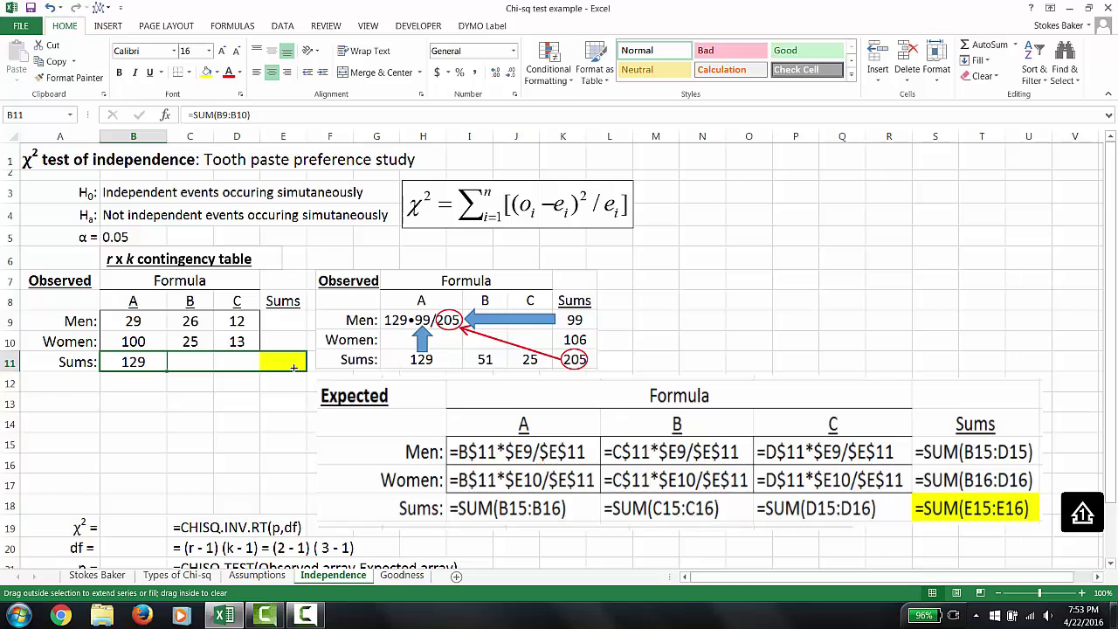
{"action": "left_click_drag", "start_coordinate": [293, 366], "coordinate": [293, 366]}
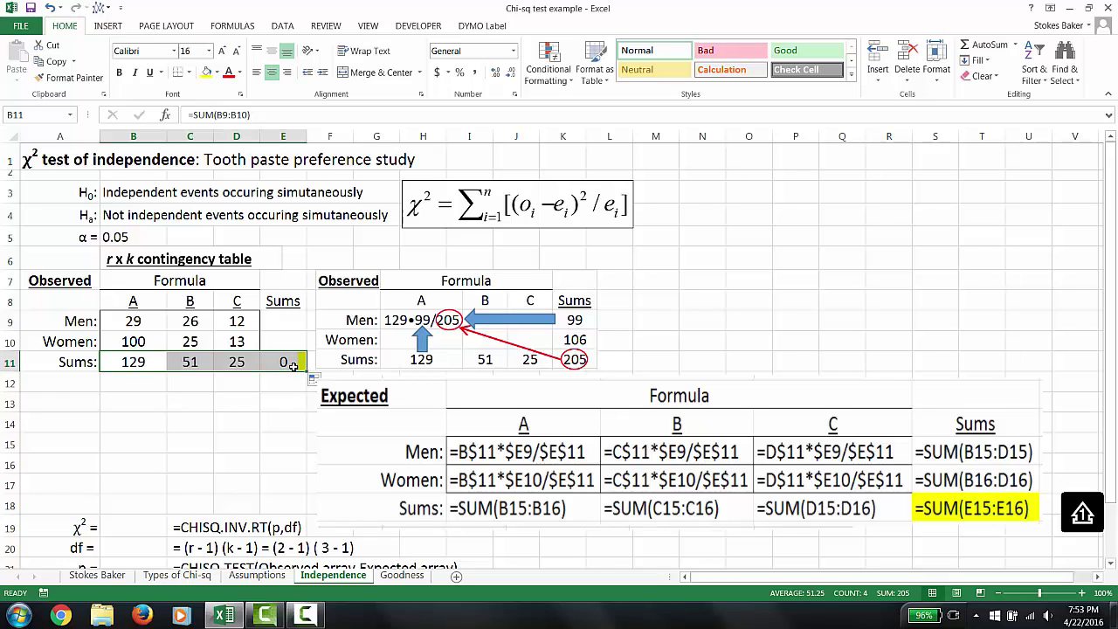
{"action": "left_click", "coordinate": [277, 418]}
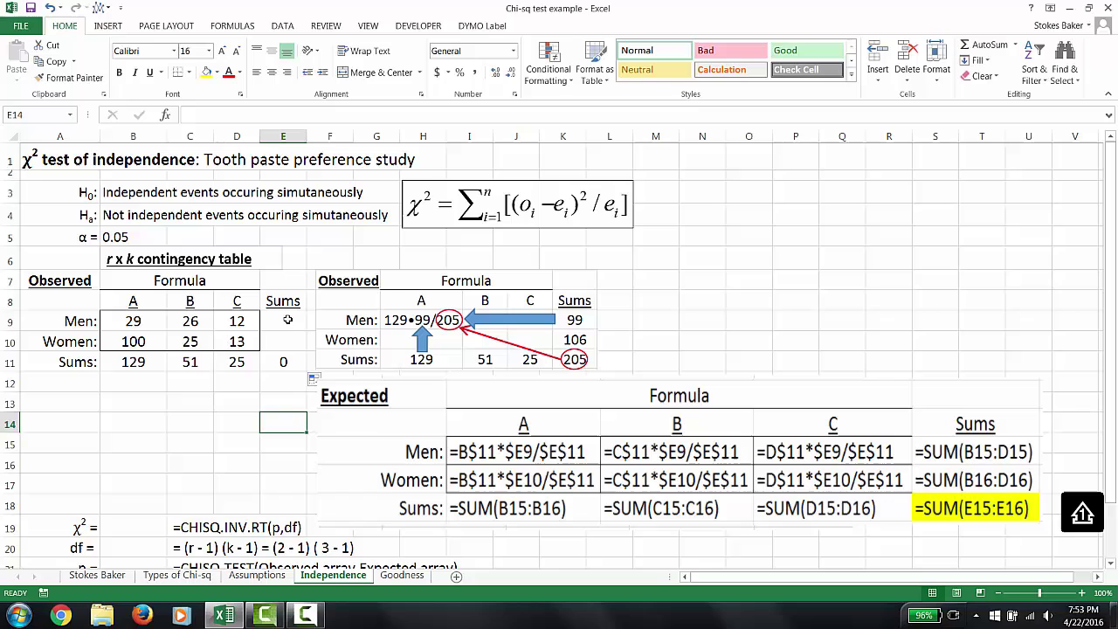
Step: Add row totals 67 and 138 in E9:E10 and shade the 205 grand total yellow
{"action": "left_click", "coordinate": [288, 319]}
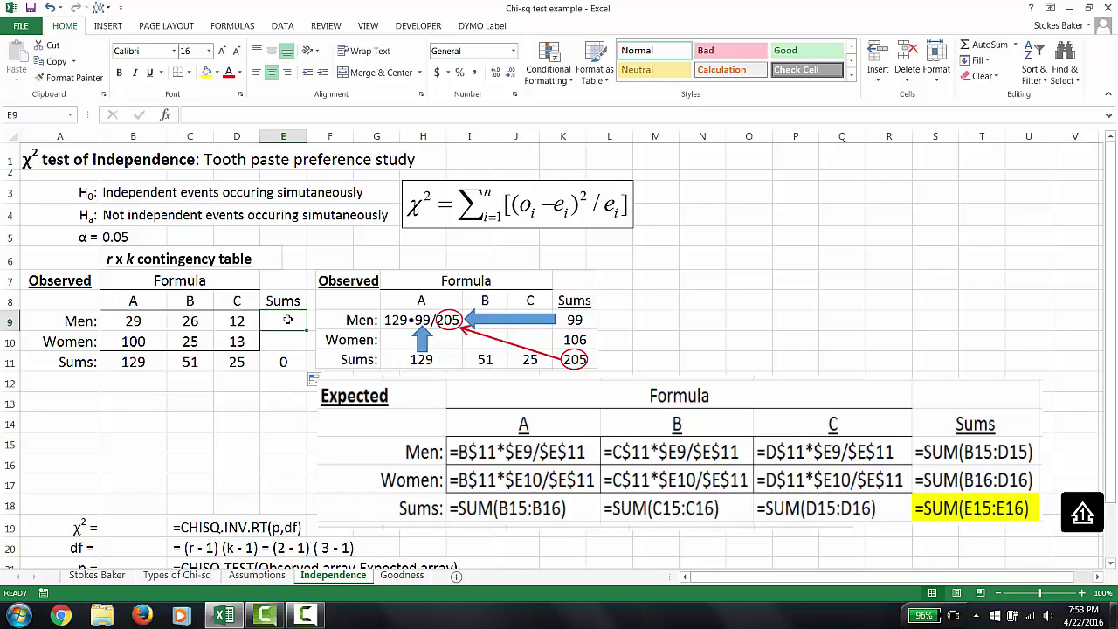
{"action": "left_click", "coordinate": [994, 54]}
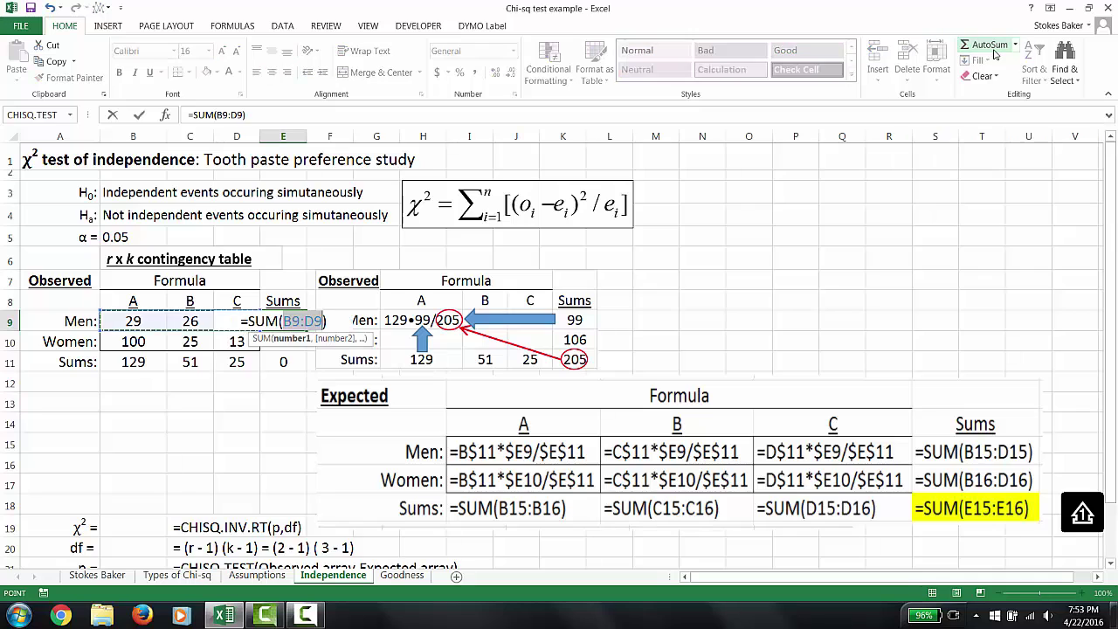
{"action": "left_click", "coordinate": [139, 114]}
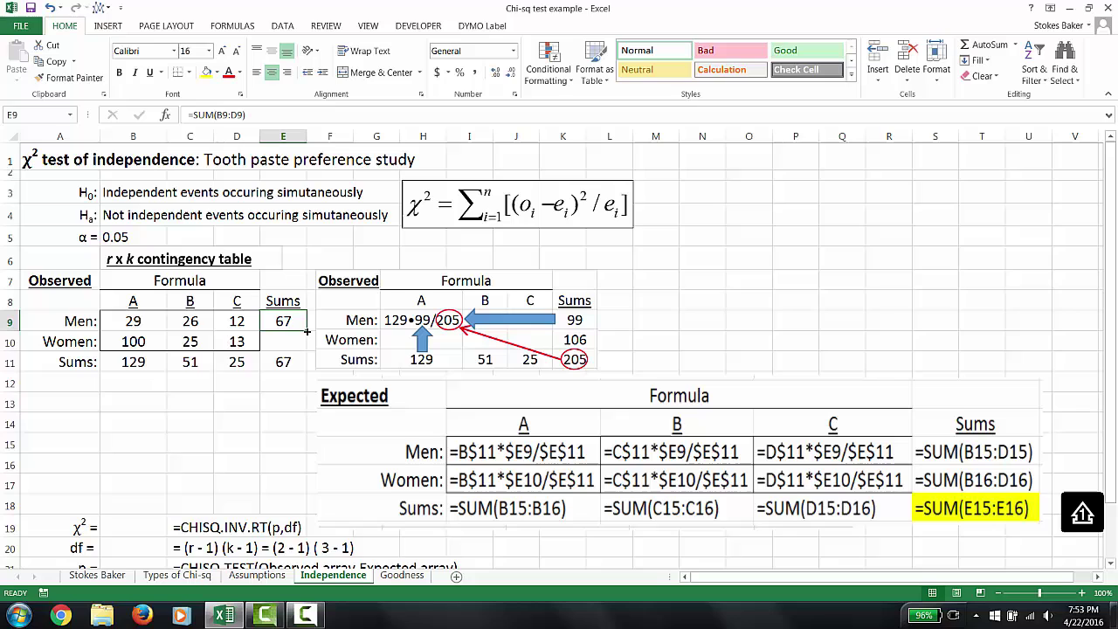
{"action": "left_click_drag", "start_coordinate": [306, 331], "coordinate": [307, 348]}
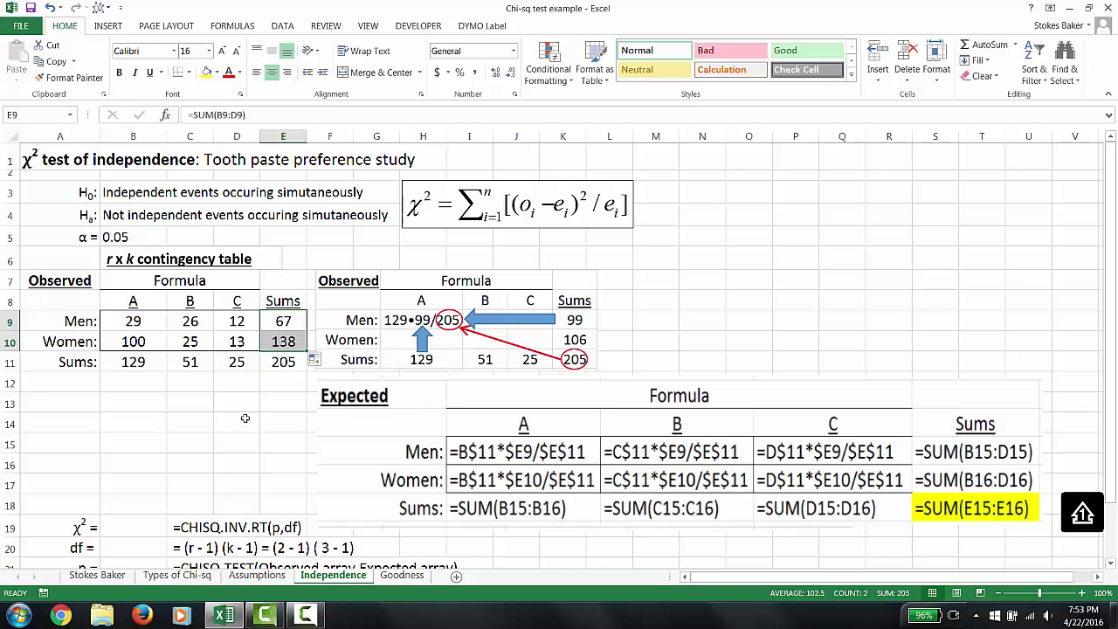
{"action": "left_click", "coordinate": [276, 364]}
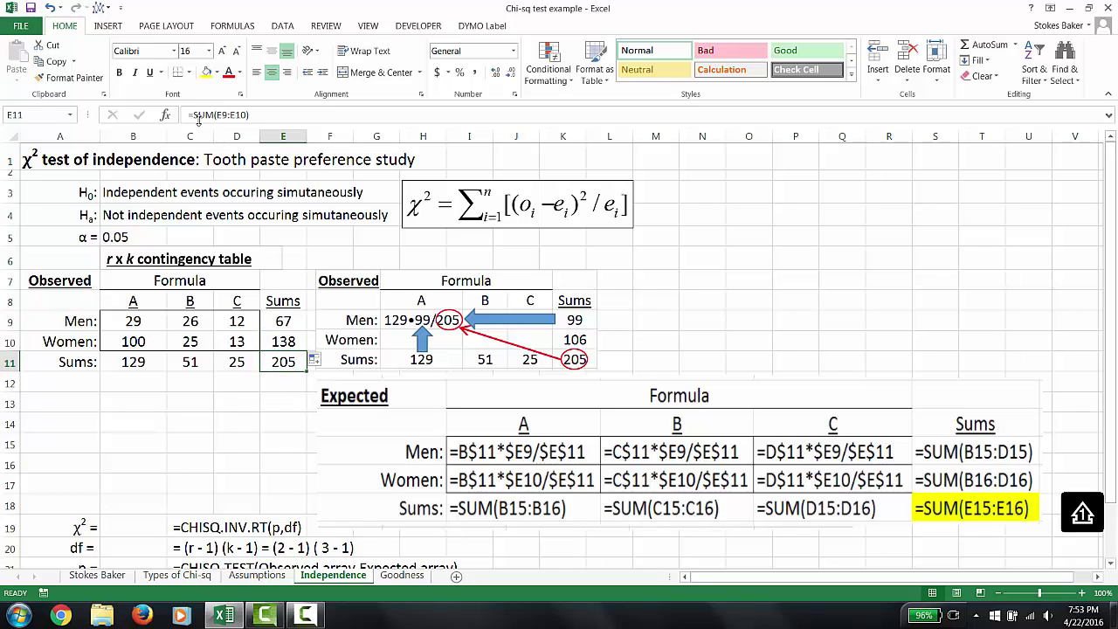
{"action": "left_click", "coordinate": [207, 71]}
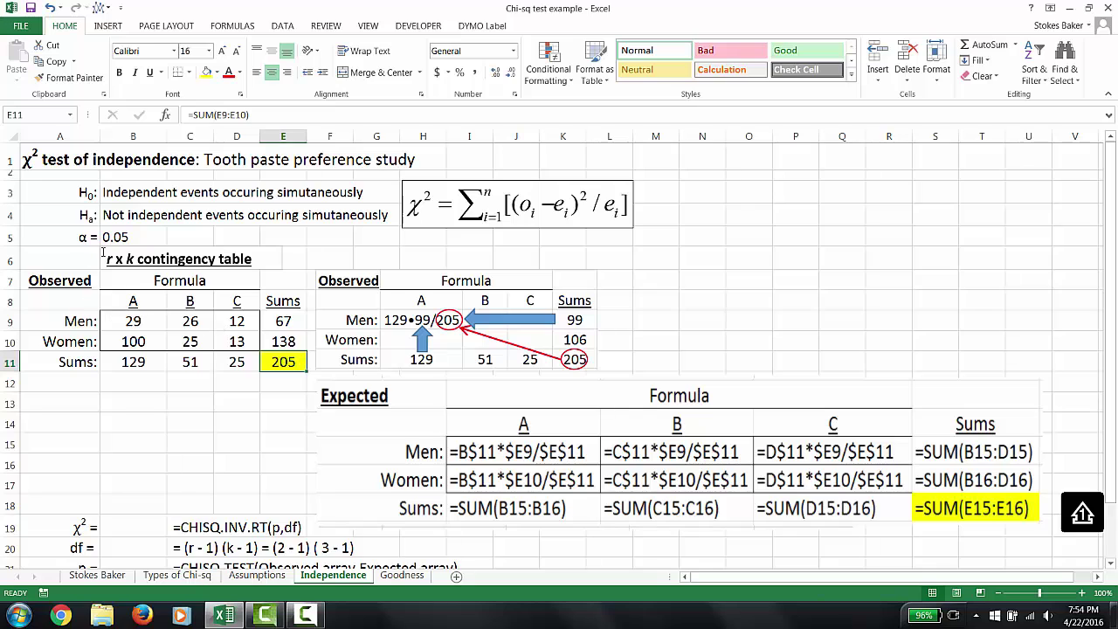
Step: Copy the observed table A7:E11 and paste it at A13
{"action": "mouse_move", "coordinate": [54, 279]}
{"action": "left_mouse_down"}
{"action": "mouse_move", "coordinate": [283, 352]}
{"action": "mouse_move", "coordinate": [282, 362]}
{"action": "left_mouse_up"}
{"action": "right_click", "coordinate": [283, 361]}
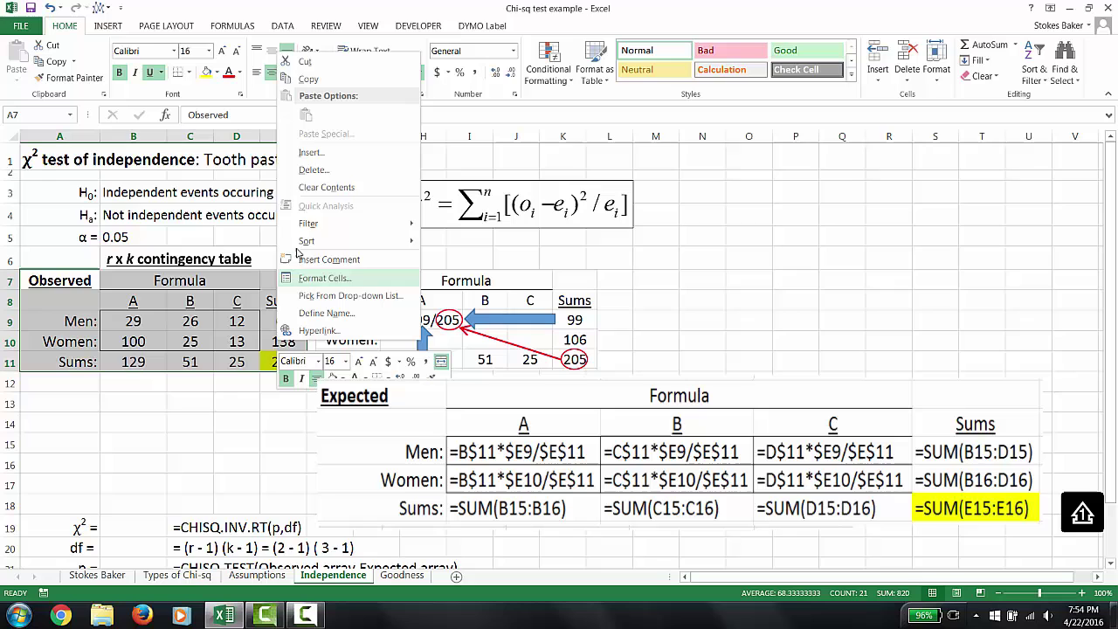
{"action": "left_click", "coordinate": [308, 79]}
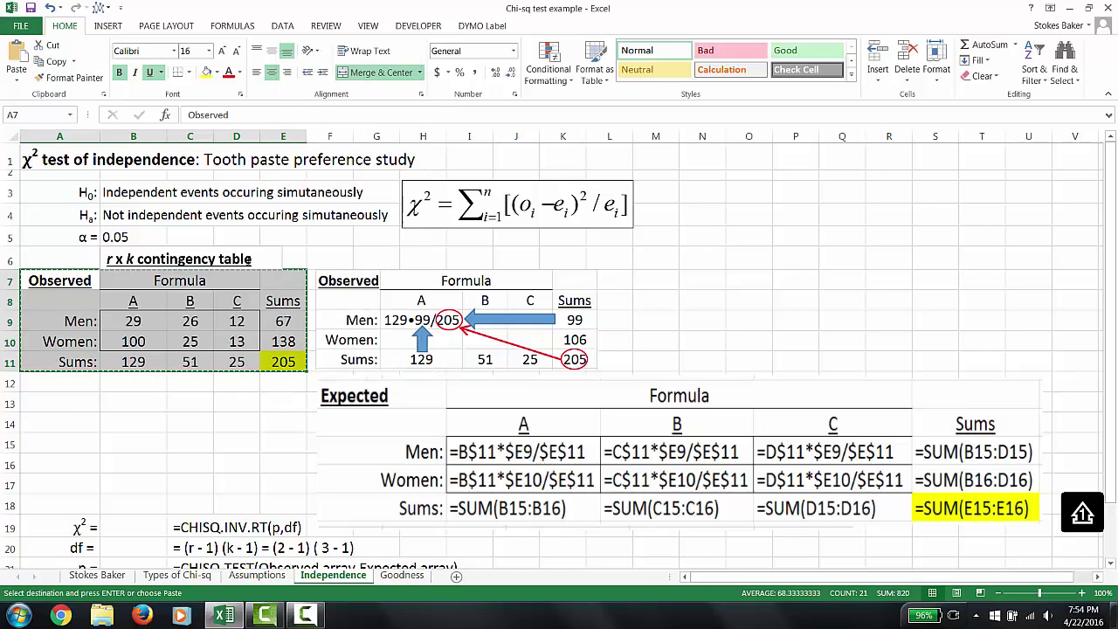
{"action": "left_click", "coordinate": [71, 400]}
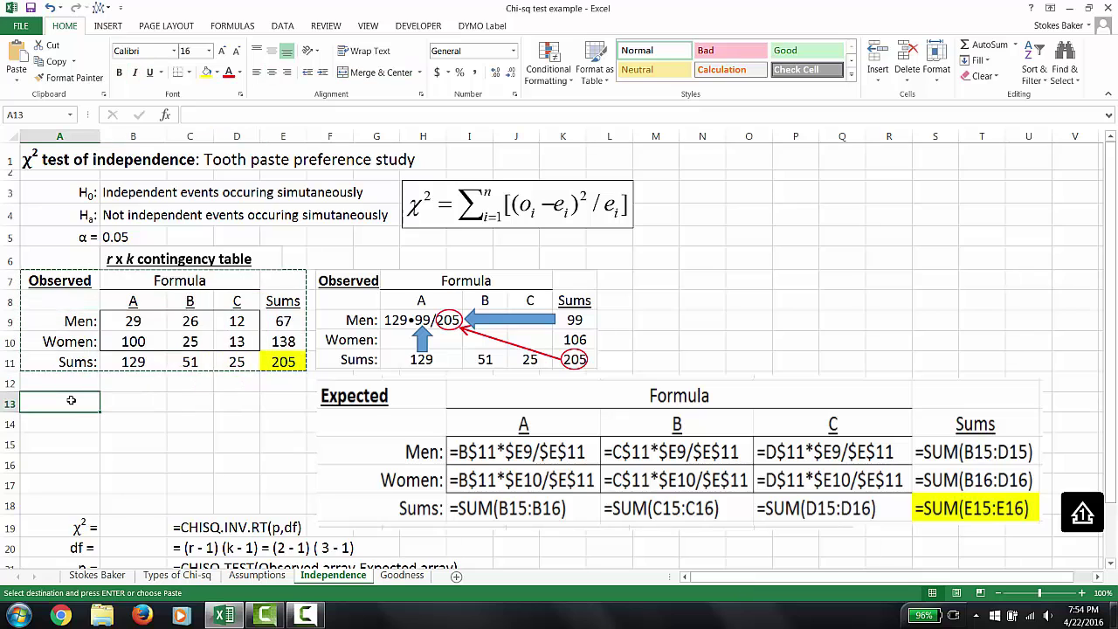
{"action": "right_click", "coordinate": [73, 405]}
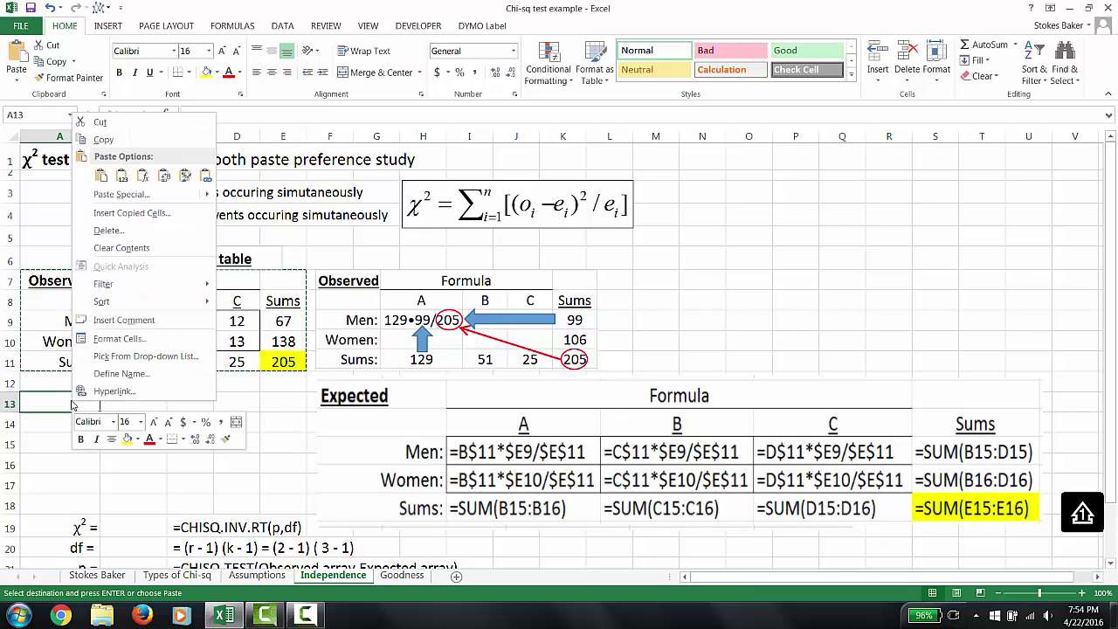
{"action": "left_click", "coordinate": [101, 175]}
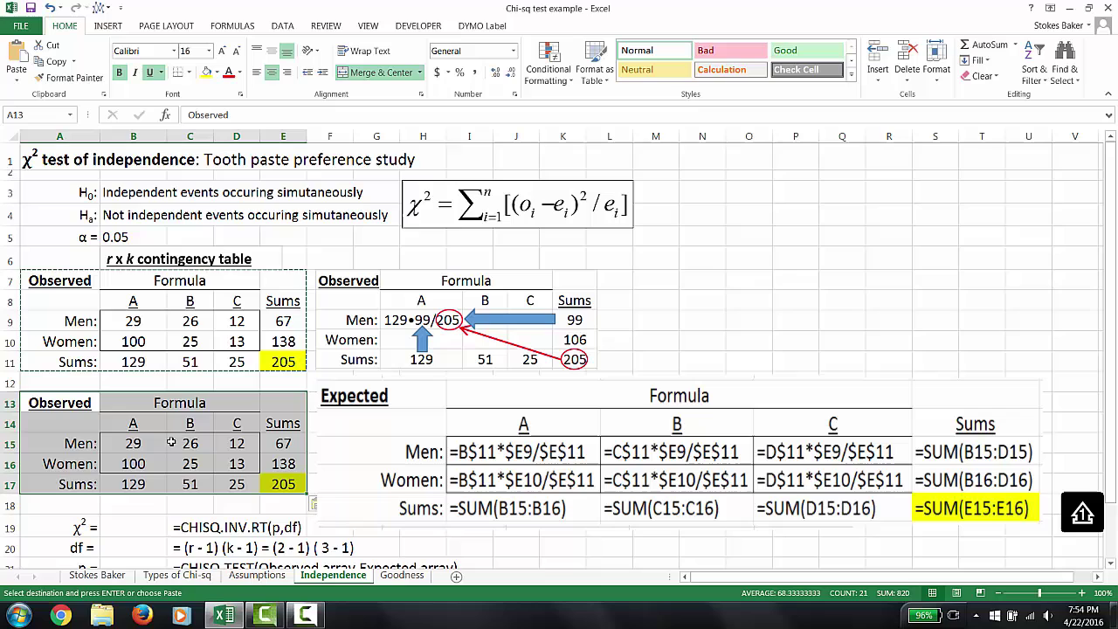
Step: Clear the copied counts in B15:D16 and start editing the A13 heading
{"action": "left_click_drag", "start_coordinate": [147, 446], "coordinate": [222, 464]}
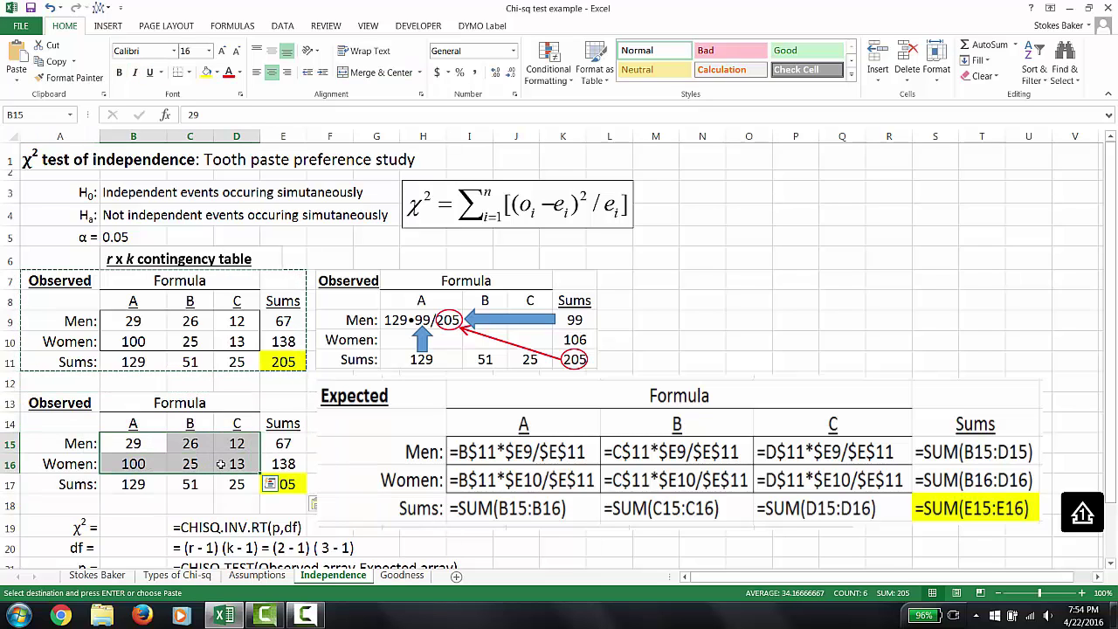
{"action": "key", "text": "Delete"}
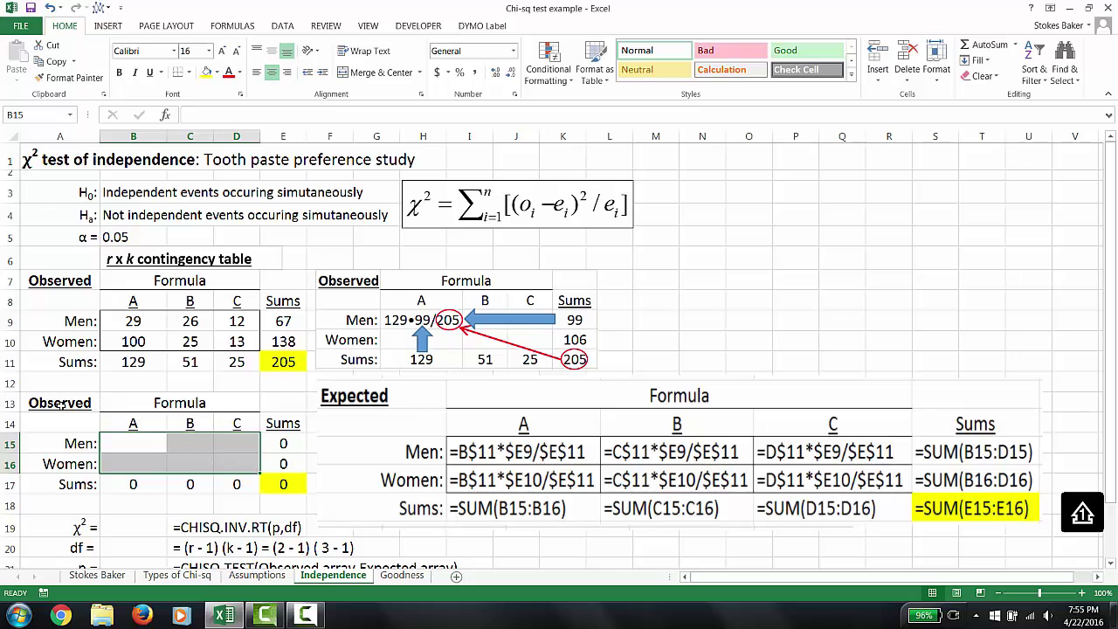
{"action": "left_click", "coordinate": [74, 402]}
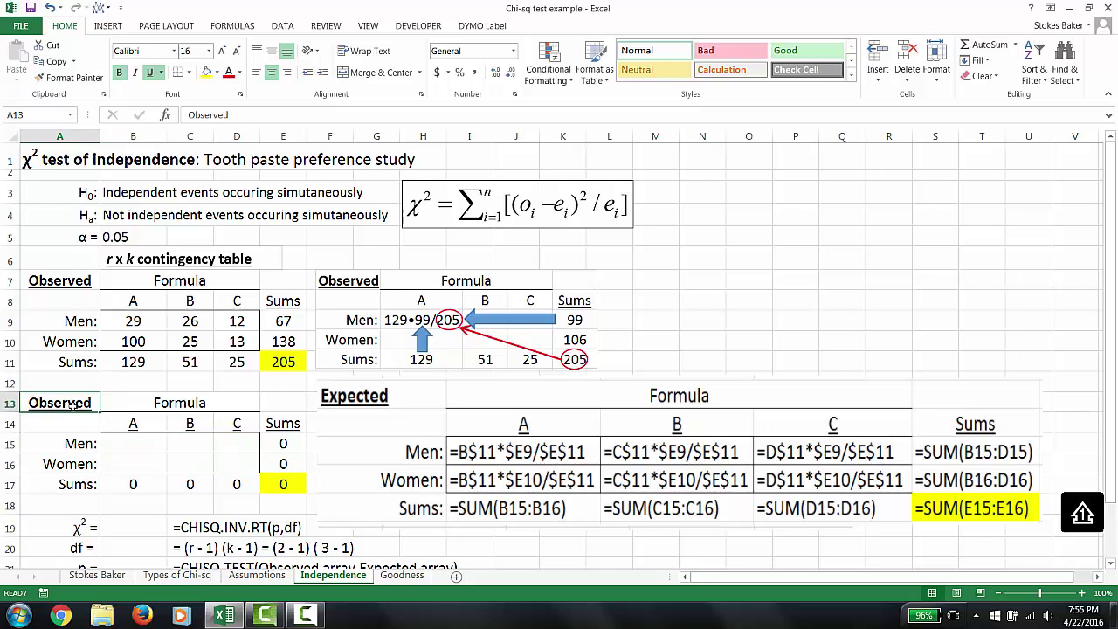
{"action": "double_click", "coordinate": [254, 116]}
Step: Title the copied table 'Expected' and enter =B11*E9/E11 in B15, giving 42.161
{"action": "type", "text": "Ex"}
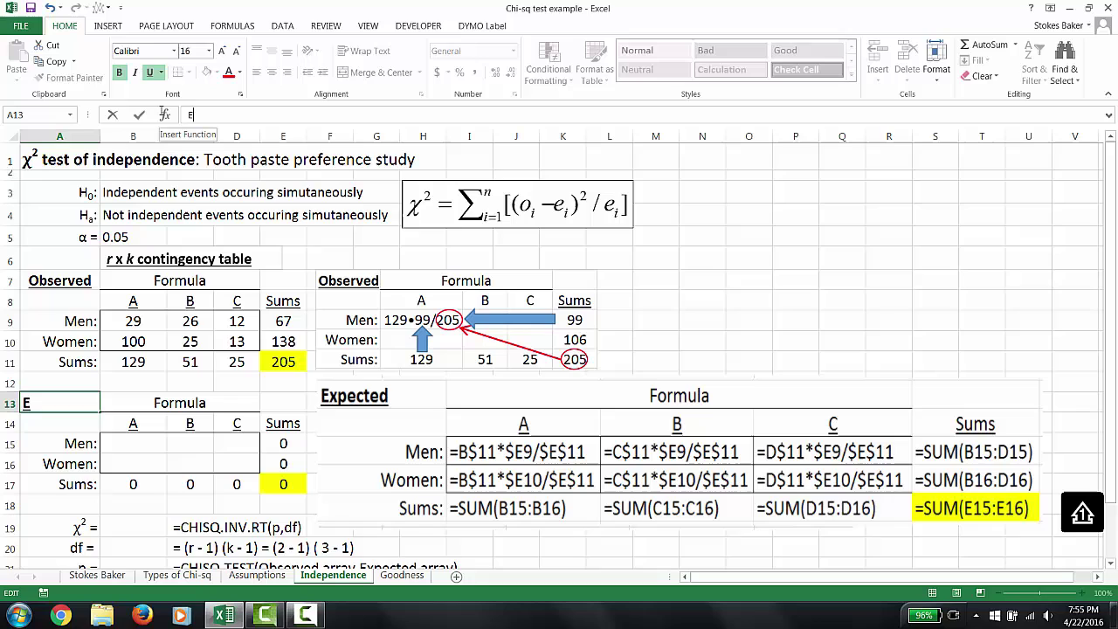
{"action": "type", "text": "pected"}
{"action": "left_click", "coordinate": [139, 115]}
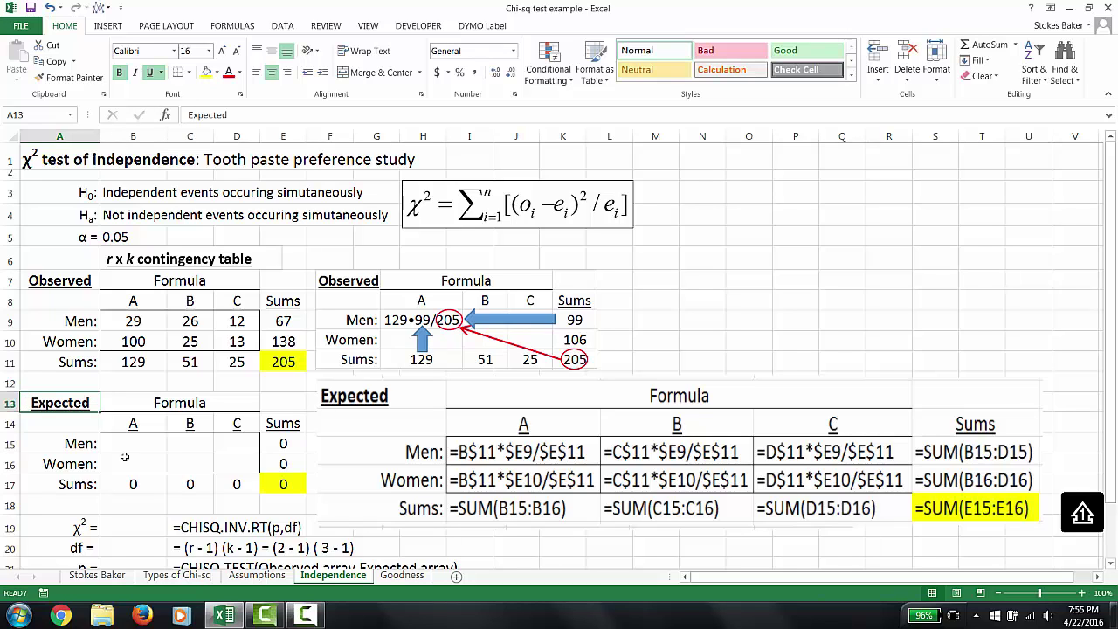
{"action": "left_click", "coordinate": [137, 444]}
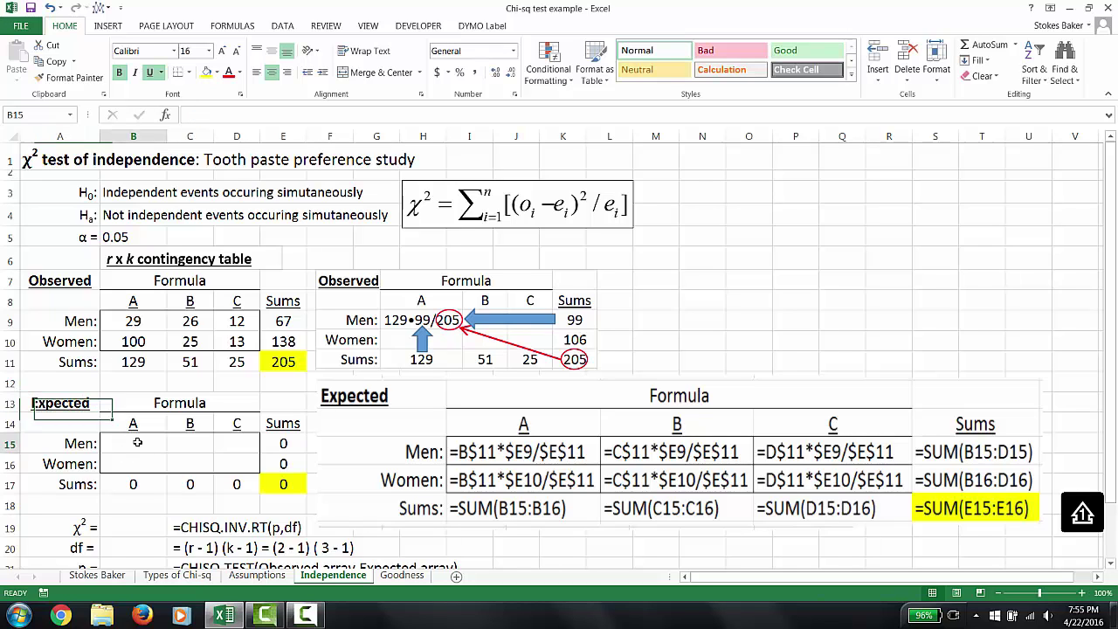
{"action": "type", "text": "="}
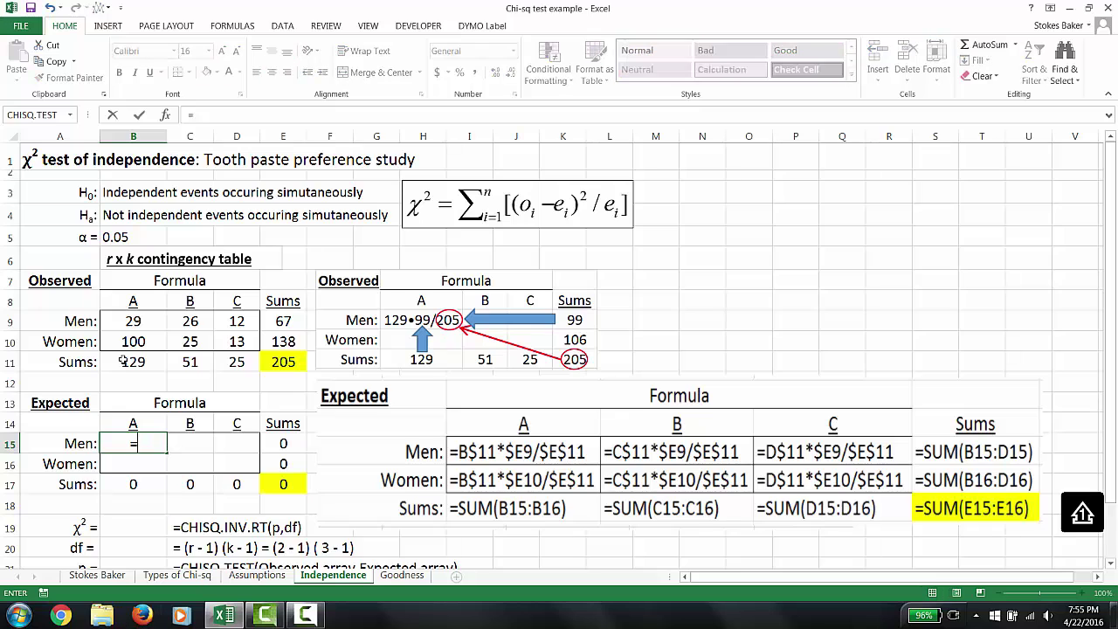
{"action": "left_click", "coordinate": [136, 362]}
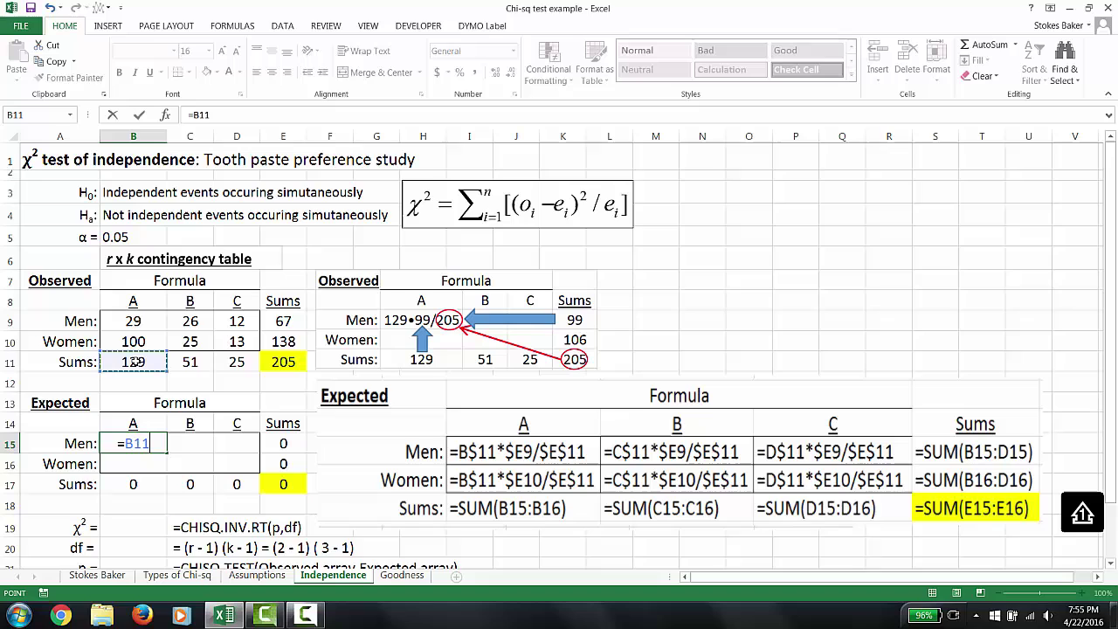
{"action": "type", "text": "*"}
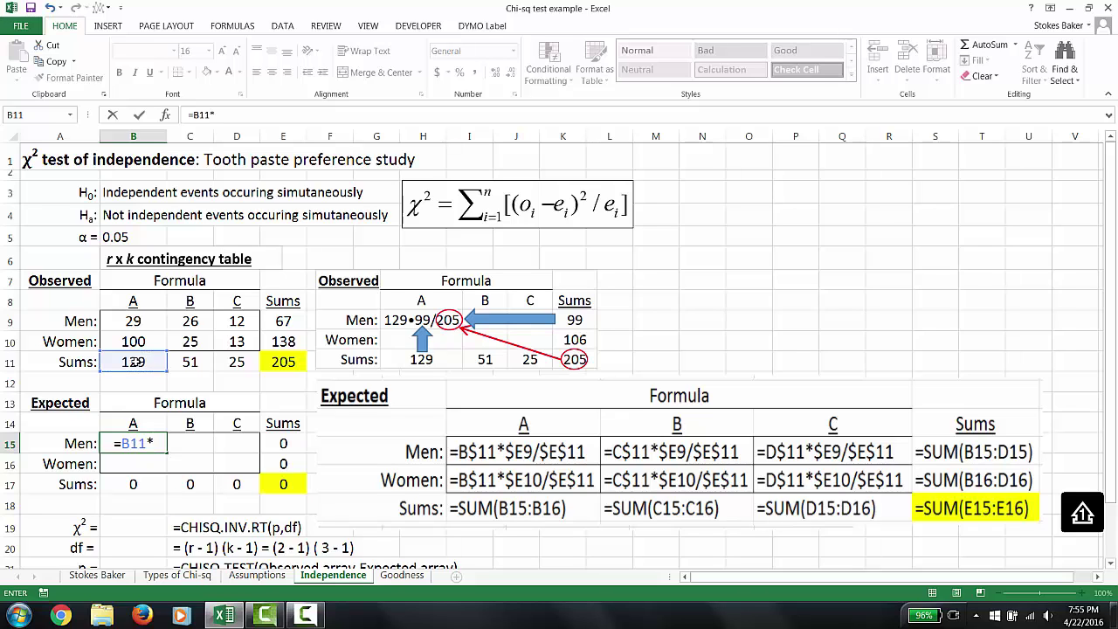
{"action": "left_click", "coordinate": [285, 320]}
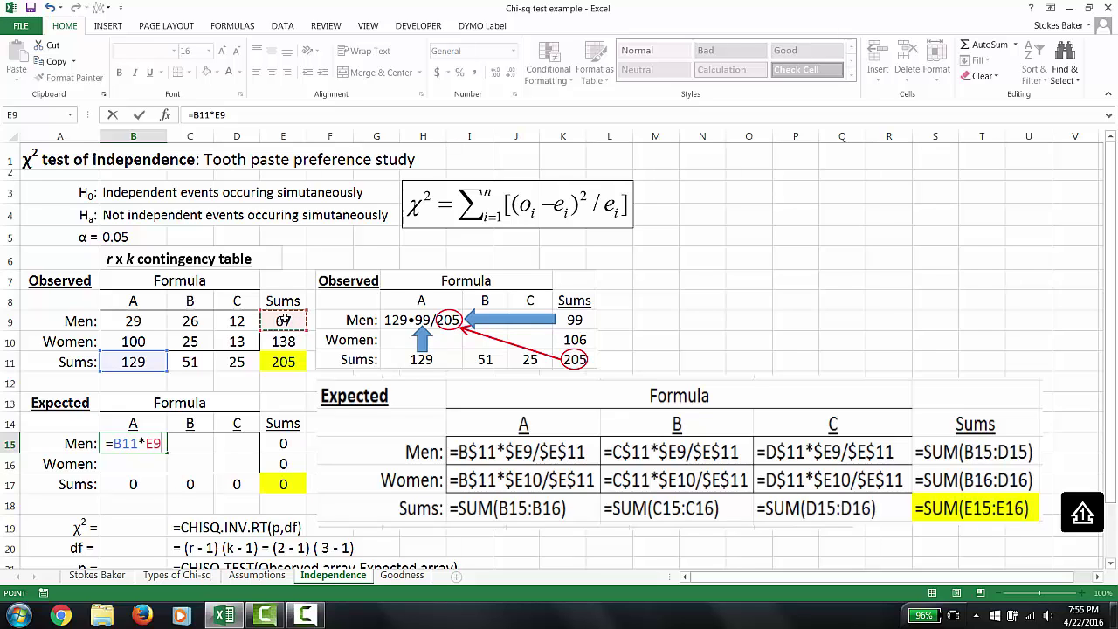
{"action": "type", "text": "/"}
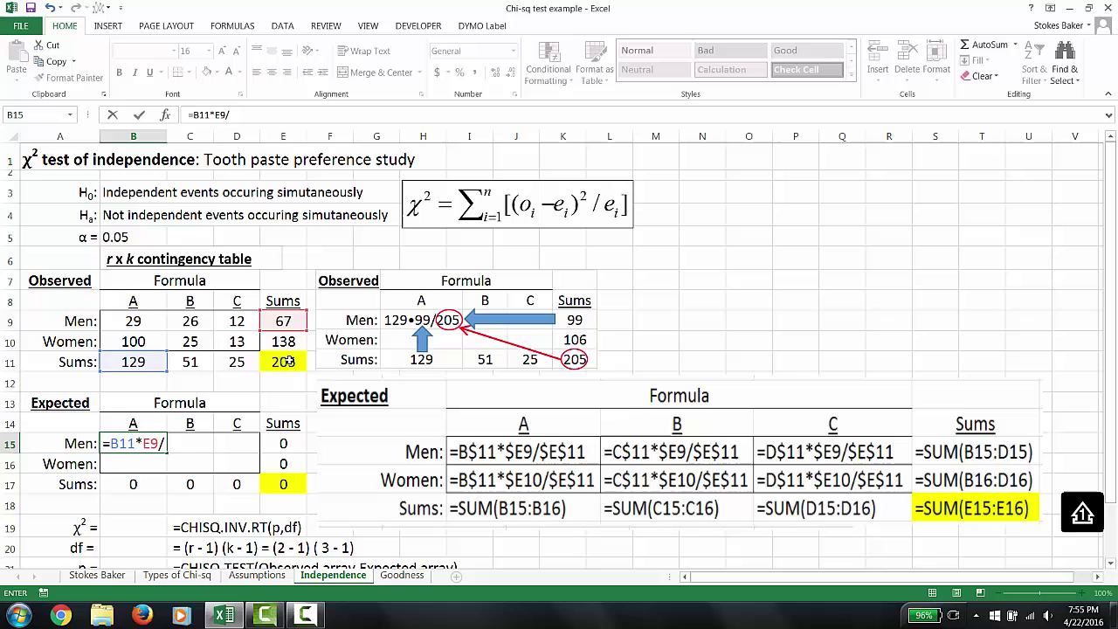
{"action": "left_click", "coordinate": [288, 364]}
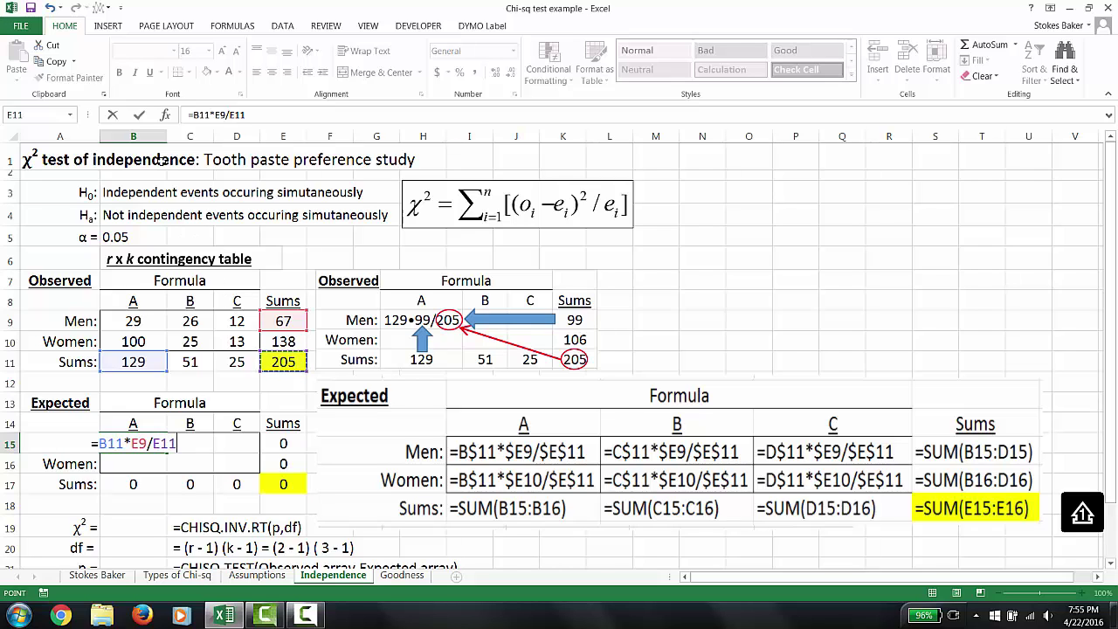
{"action": "left_click", "coordinate": [137, 116]}
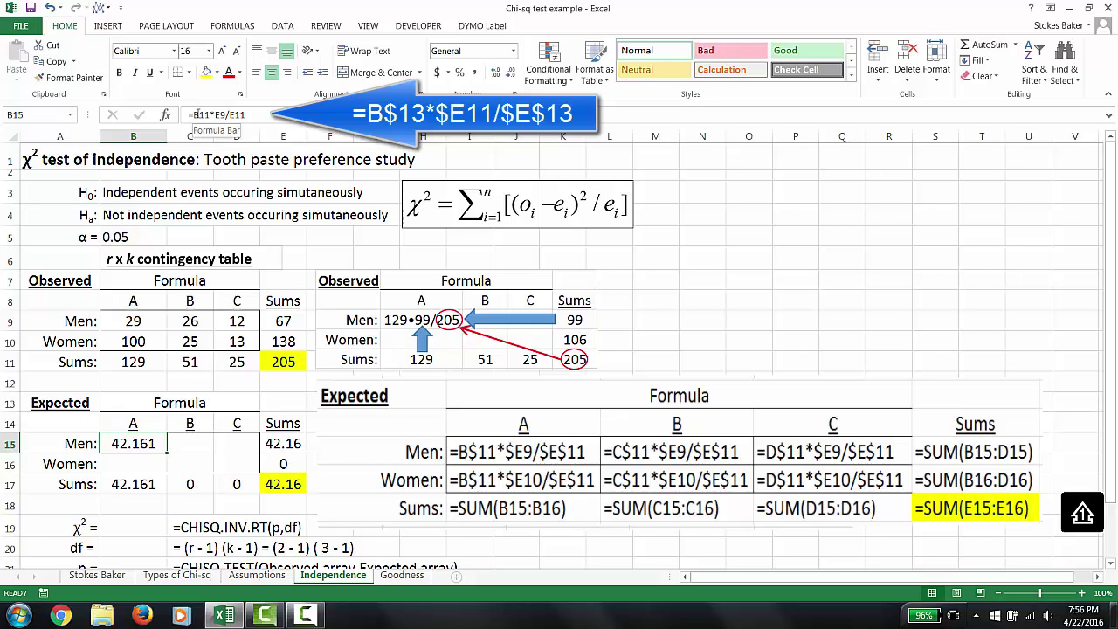
Step: Anchor B15's formula as =B$11*$E9/$E11, still giving 42.161
{"action": "left_click", "coordinate": [208, 116]}
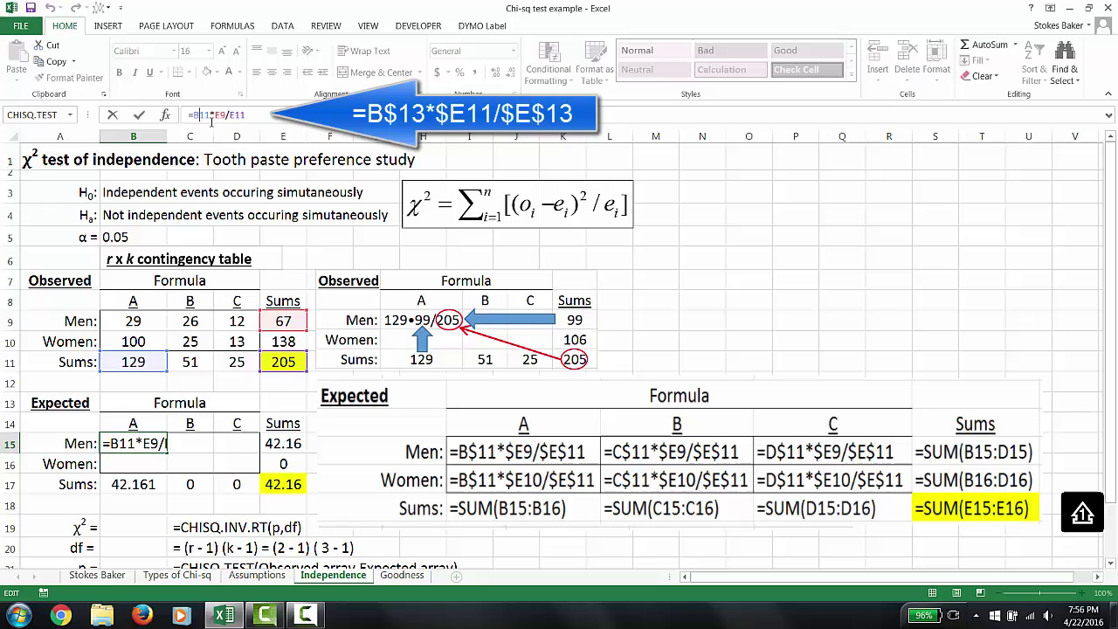
{"action": "type", "text": "$"}
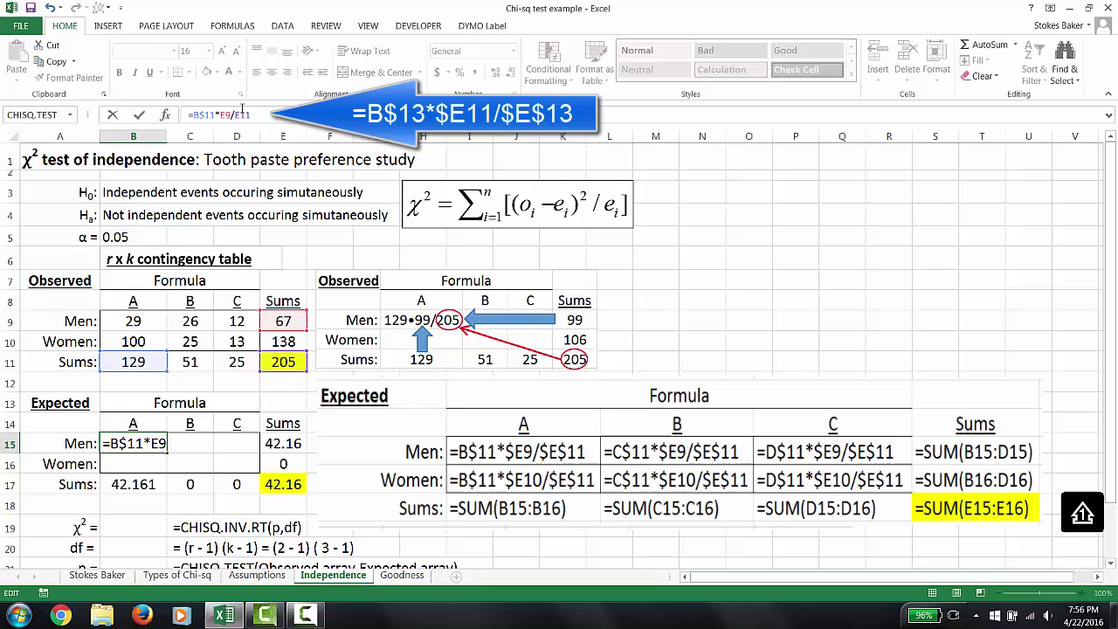
{"action": "type", "text": "$"}
{"action": "left_click", "coordinate": [241, 115]}
{"action": "type", "text": "E"}
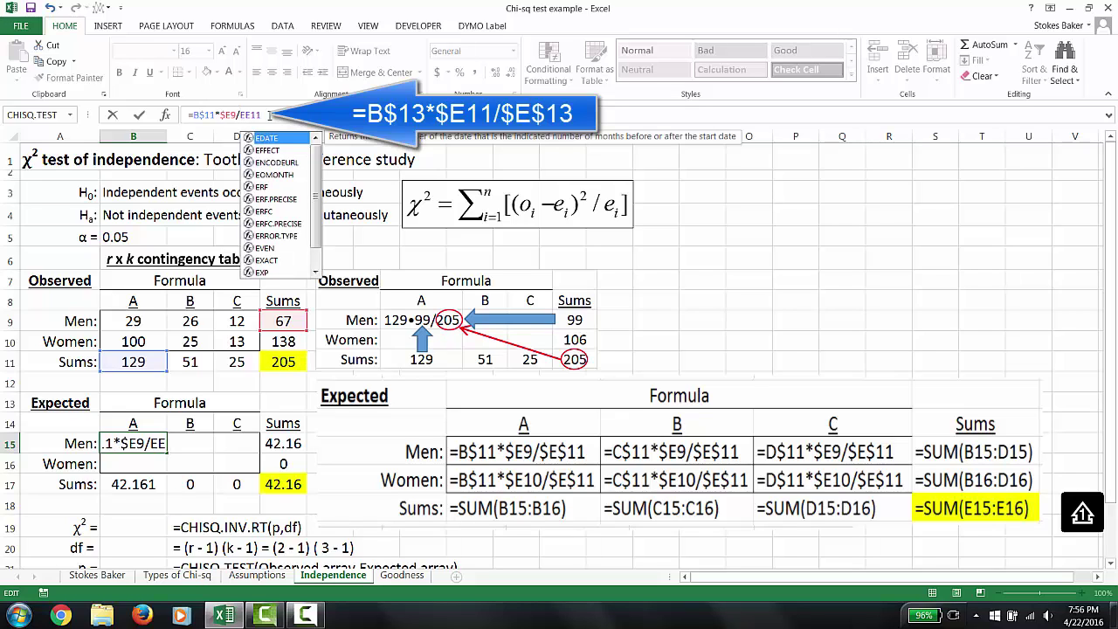
{"action": "key", "text": "BackSpace"}
{"action": "type", "text": "$"}
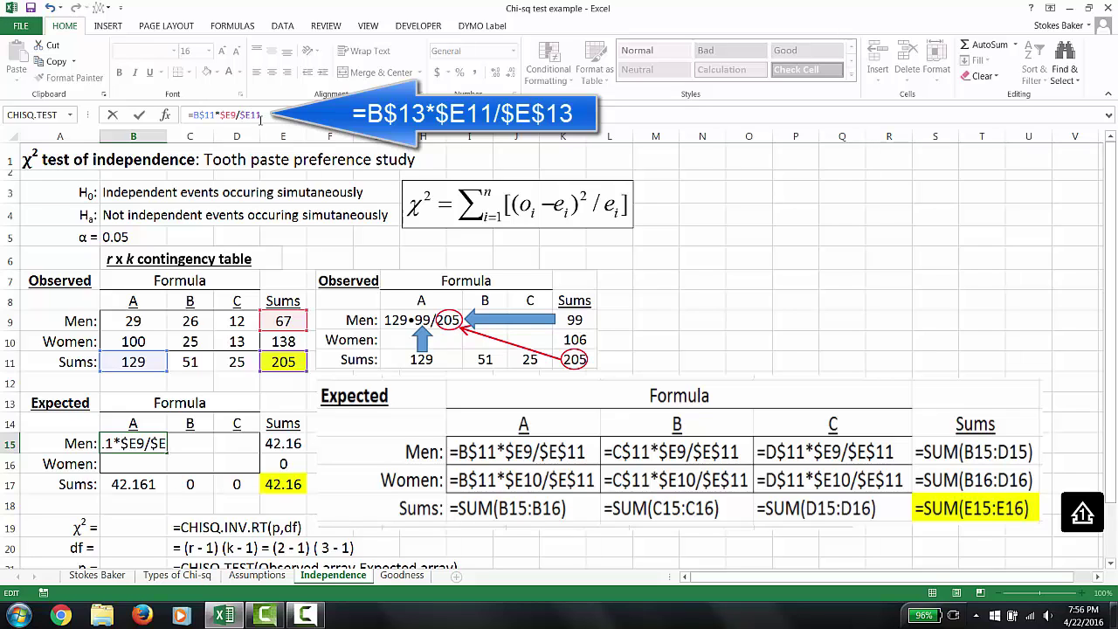
{"action": "key", "text": "ctrl+Return"}
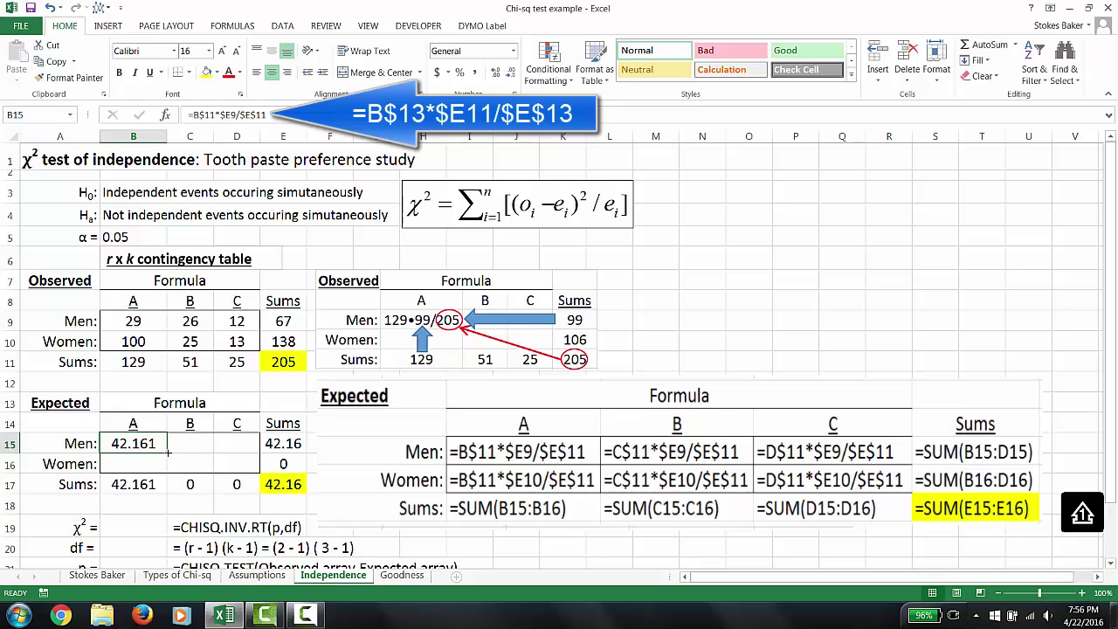
Step: Fill B15's expected formula through B15:D16, giving 16.67, 8.171, 86.839, 34.33 and 16.83
{"action": "left_click_drag", "start_coordinate": [168, 451], "coordinate": [169, 472]}
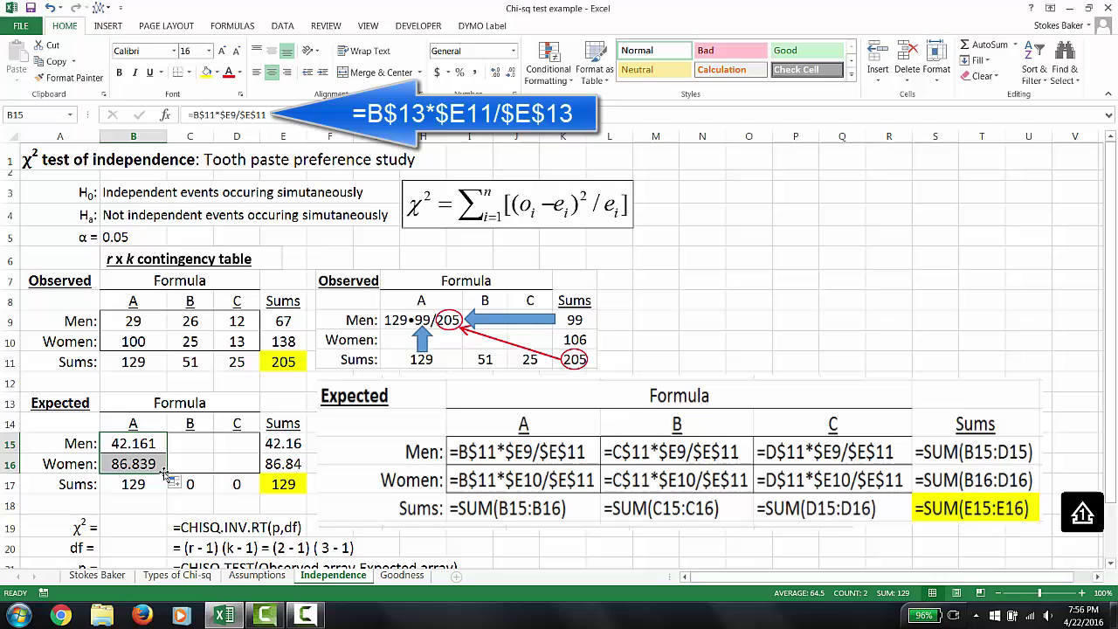
{"action": "left_click_drag", "start_coordinate": [163, 472], "coordinate": [256, 472]}
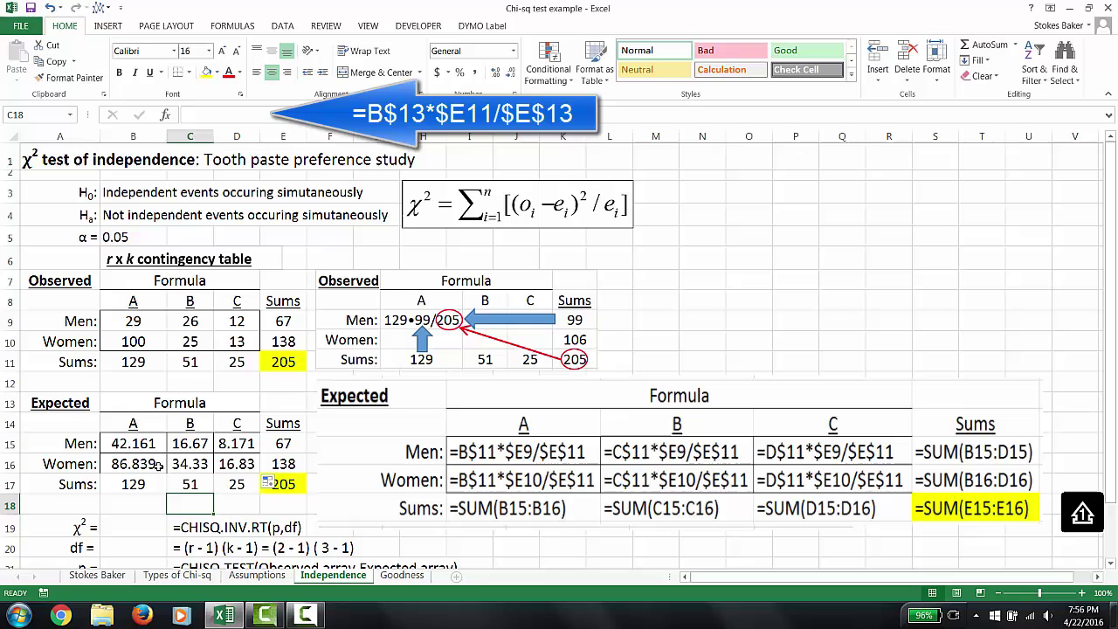
{"action": "left_click_drag", "start_coordinate": [133, 443], "coordinate": [235, 456]}
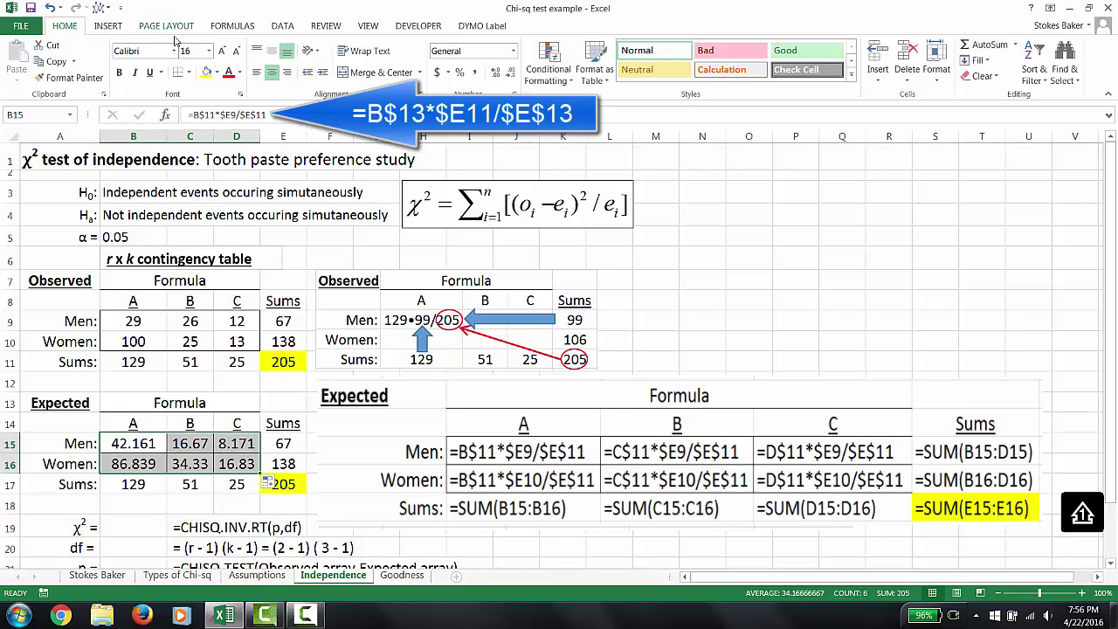
{"action": "left_click", "coordinate": [139, 522]}
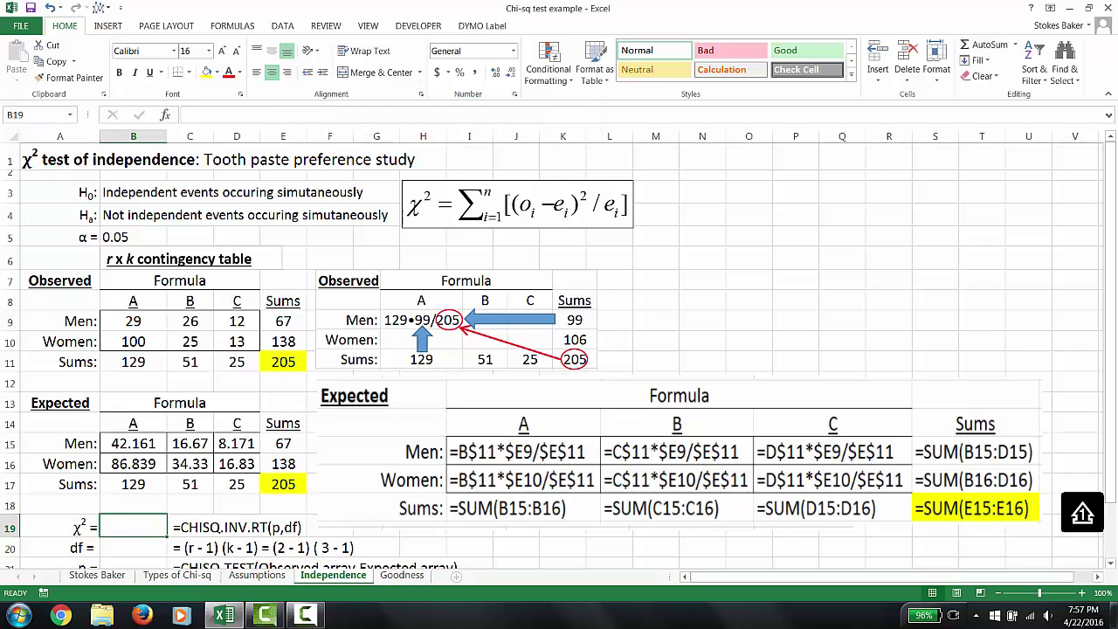
{"action": "left_click", "coordinate": [119, 441]}
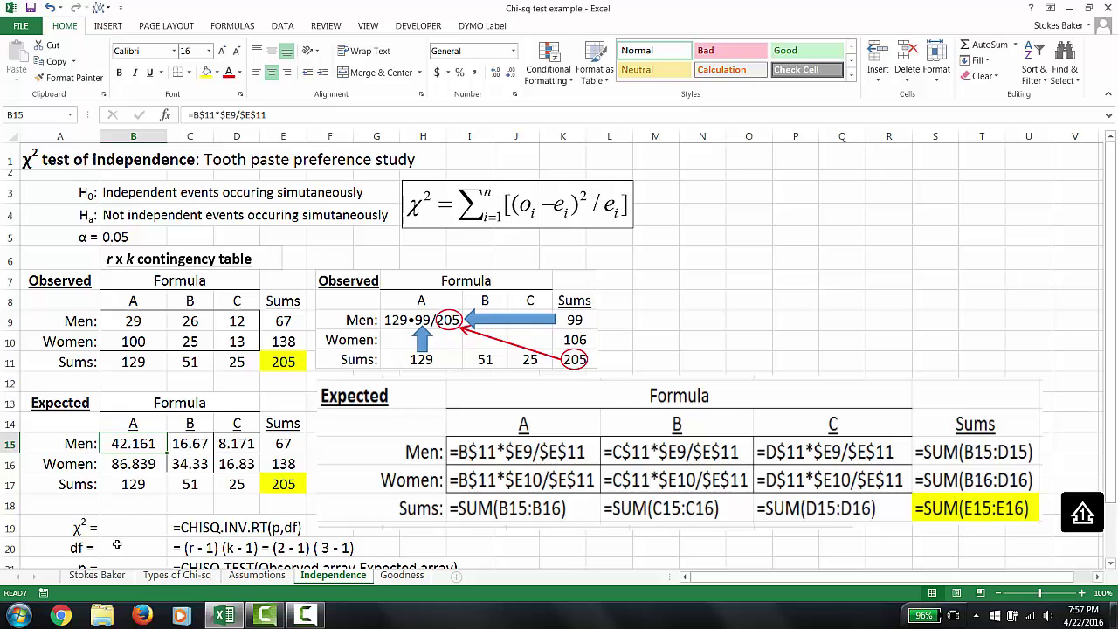
{"action": "left_click", "coordinate": [1111, 563]}
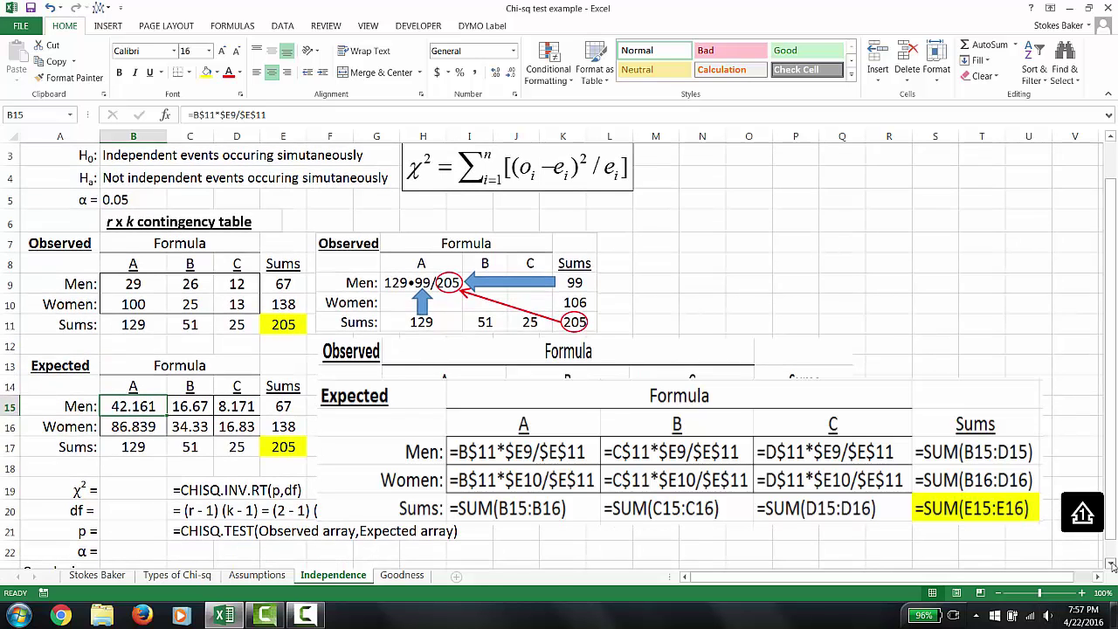
{"action": "left_click", "coordinate": [1112, 565]}
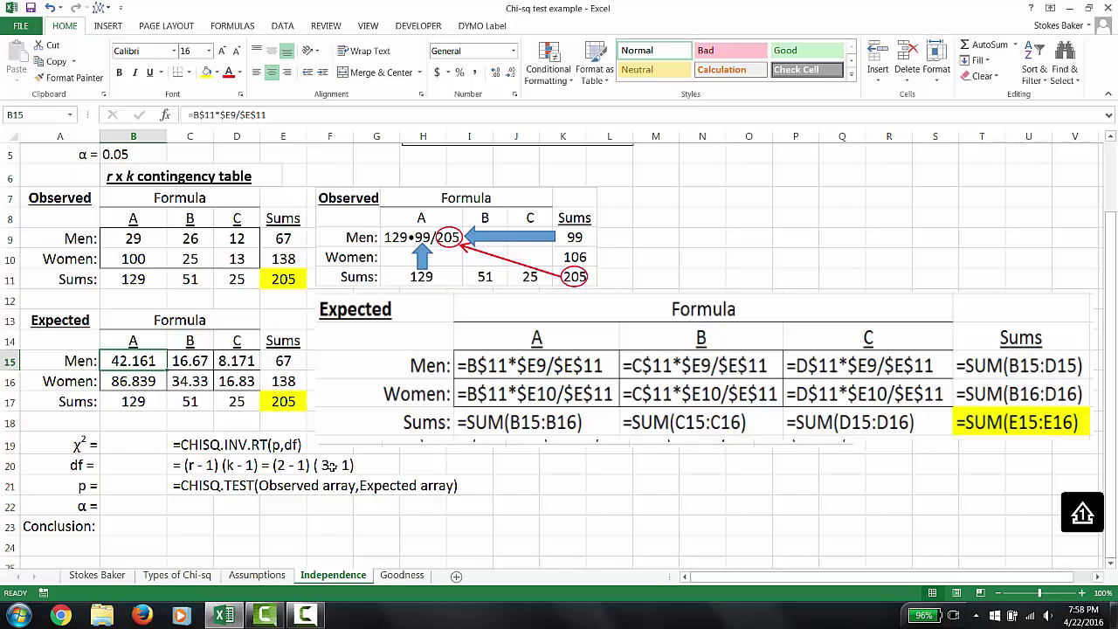
Step: Enter 2 as the degrees of freedom in B20
{"action": "left_click", "coordinate": [125, 466]}
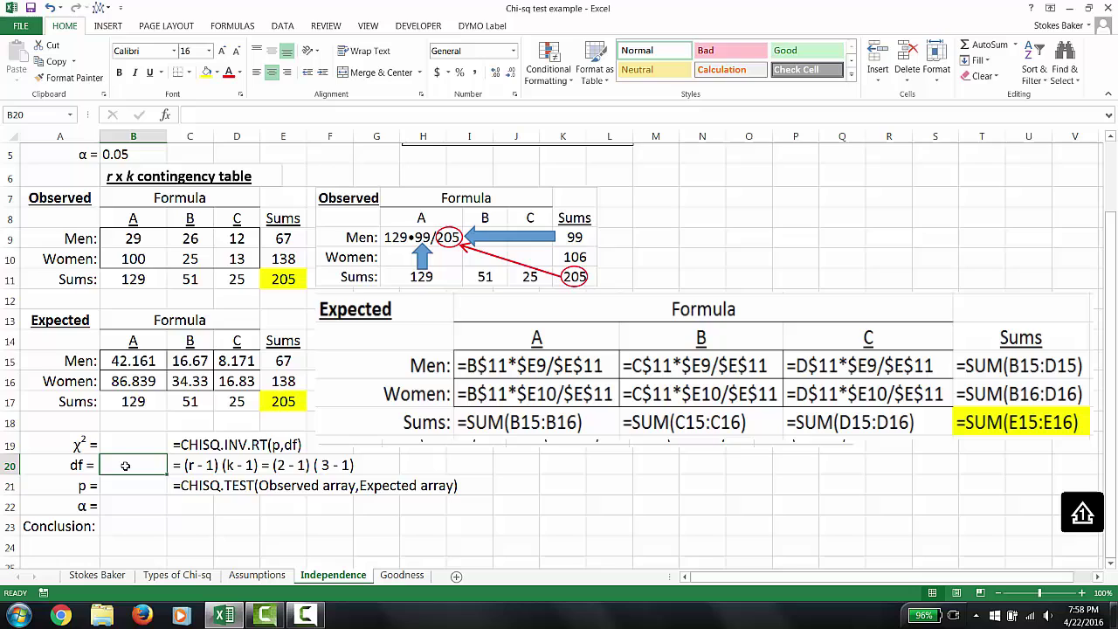
{"action": "type", "text": "2"}
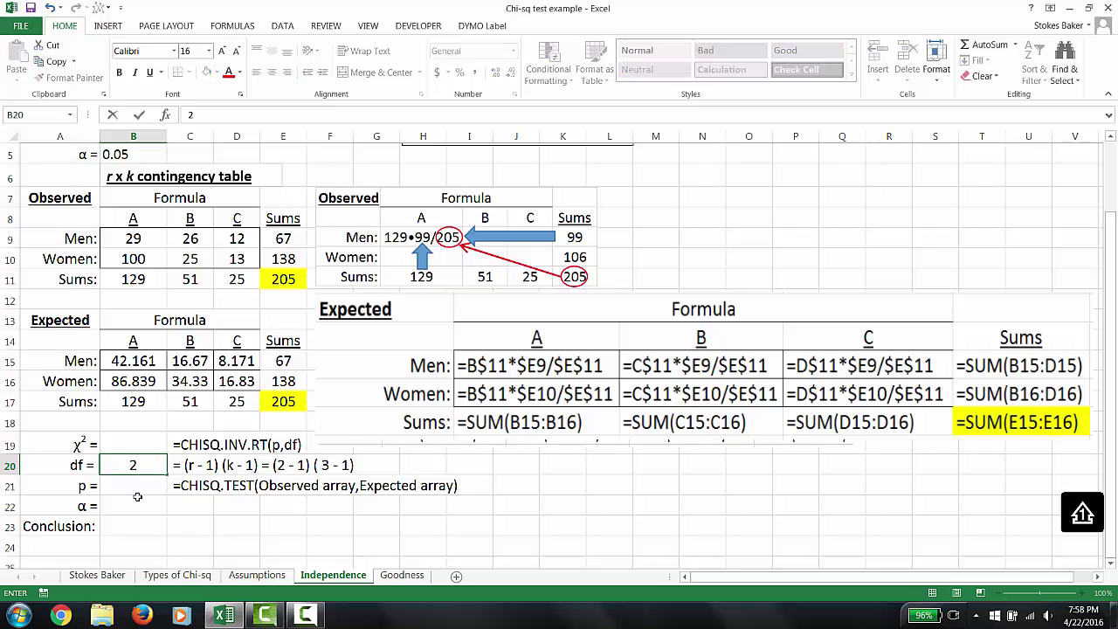
{"action": "left_click", "coordinate": [135, 486]}
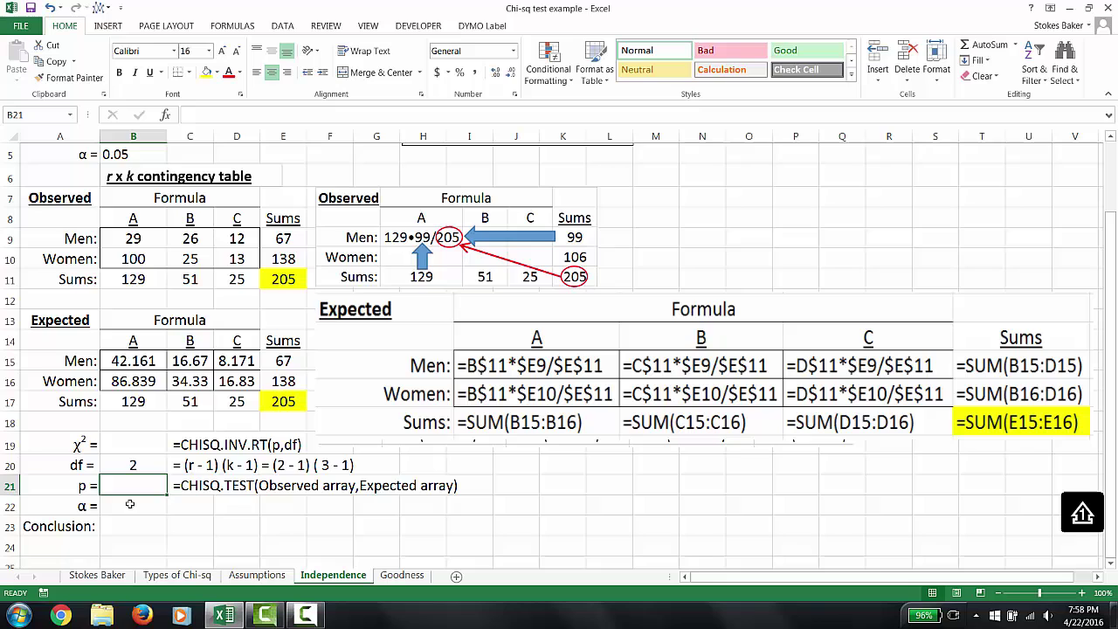
Step: Compute the p-value in B21 with =CHISQ.TEST(B9:D10,B15:D16), giving 0.00026
{"action": "type", "text": "="}
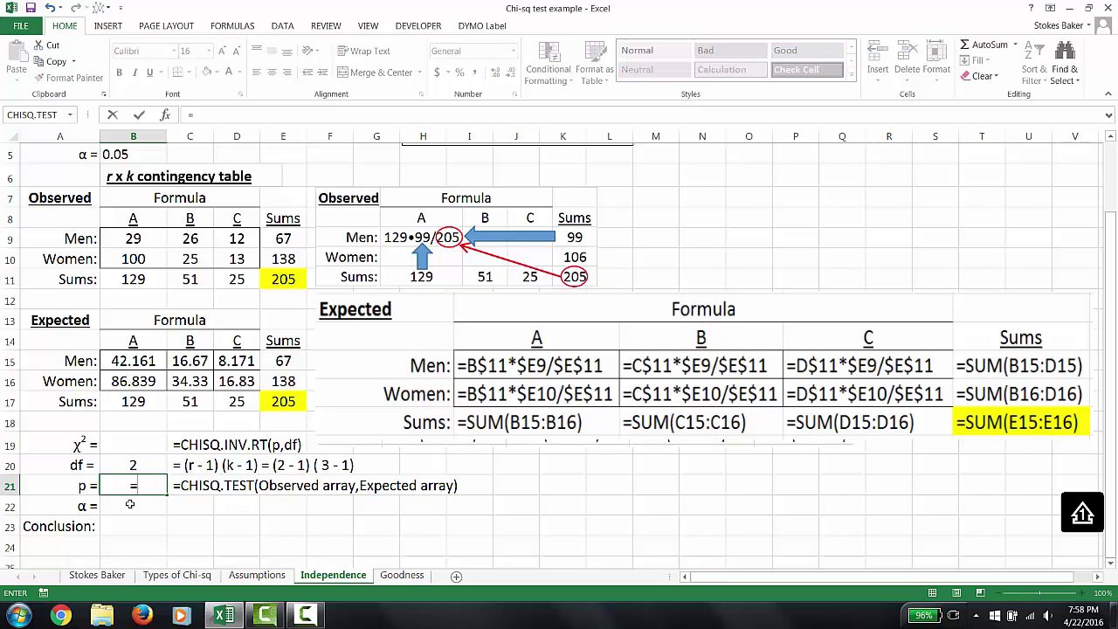
{"action": "type", "text": "chi"}
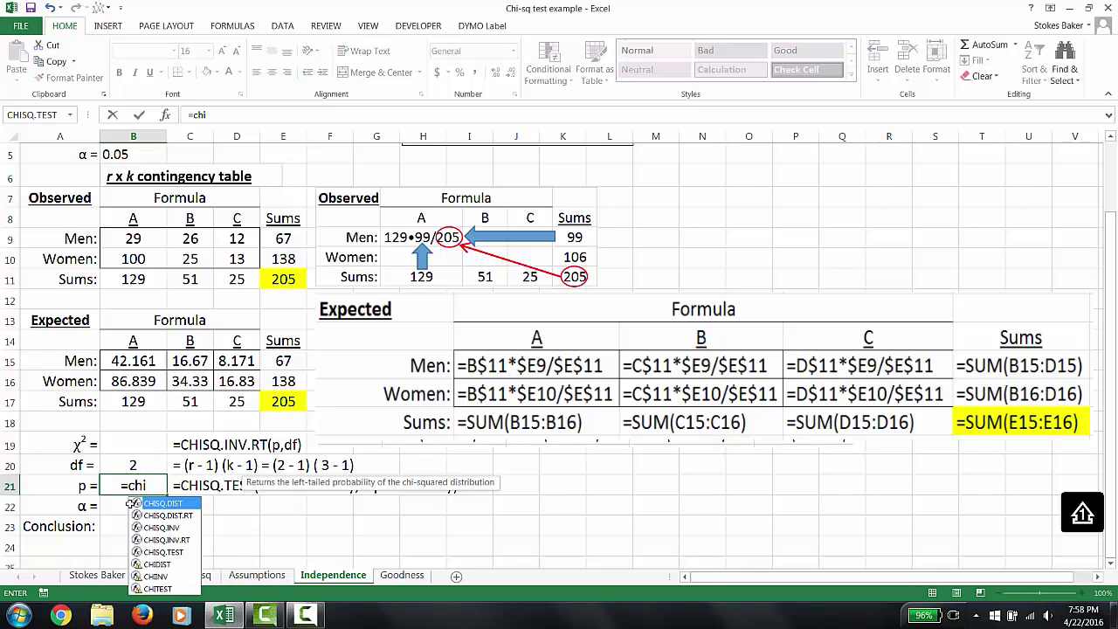
{"action": "double_click", "coordinate": [168, 551]}
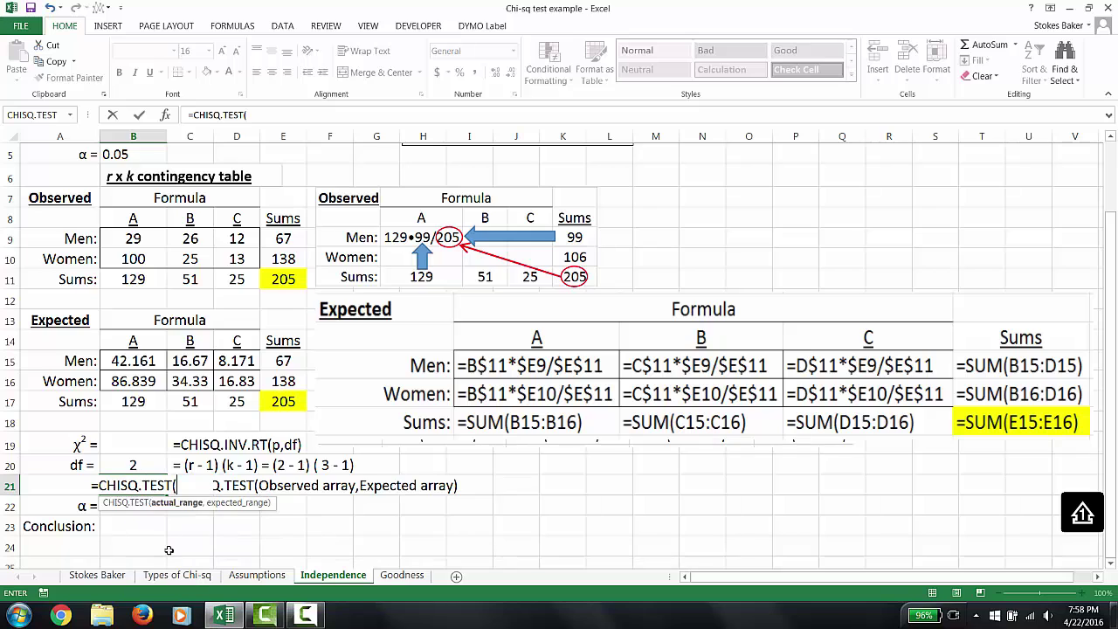
{"action": "left_click", "coordinate": [133, 238]}
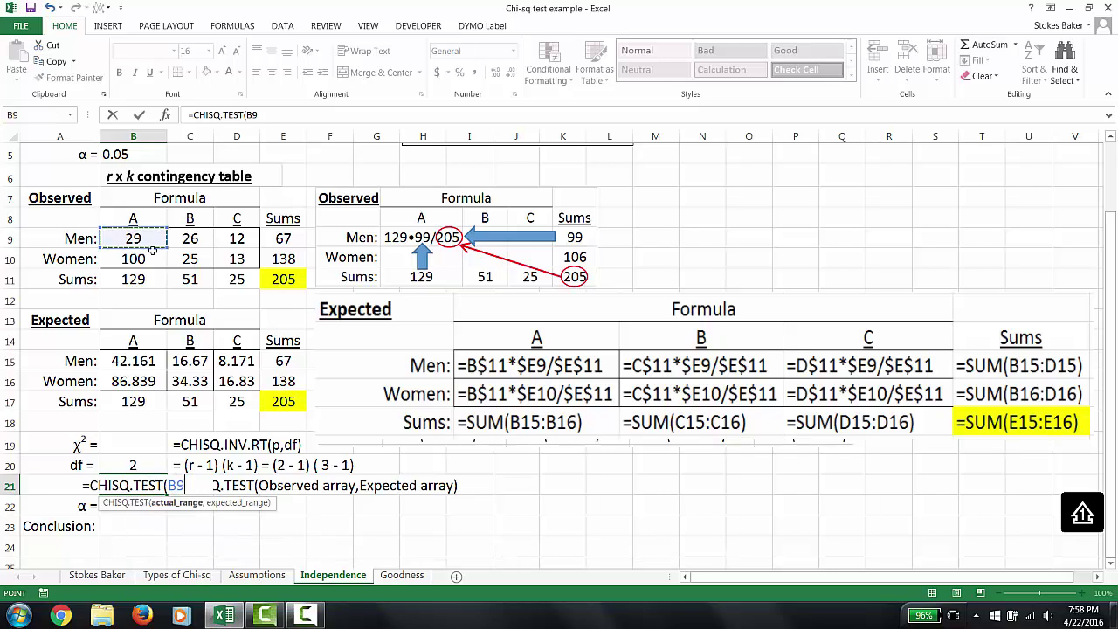
{"action": "left_click_drag", "start_coordinate": [153, 251], "coordinate": [229, 261]}
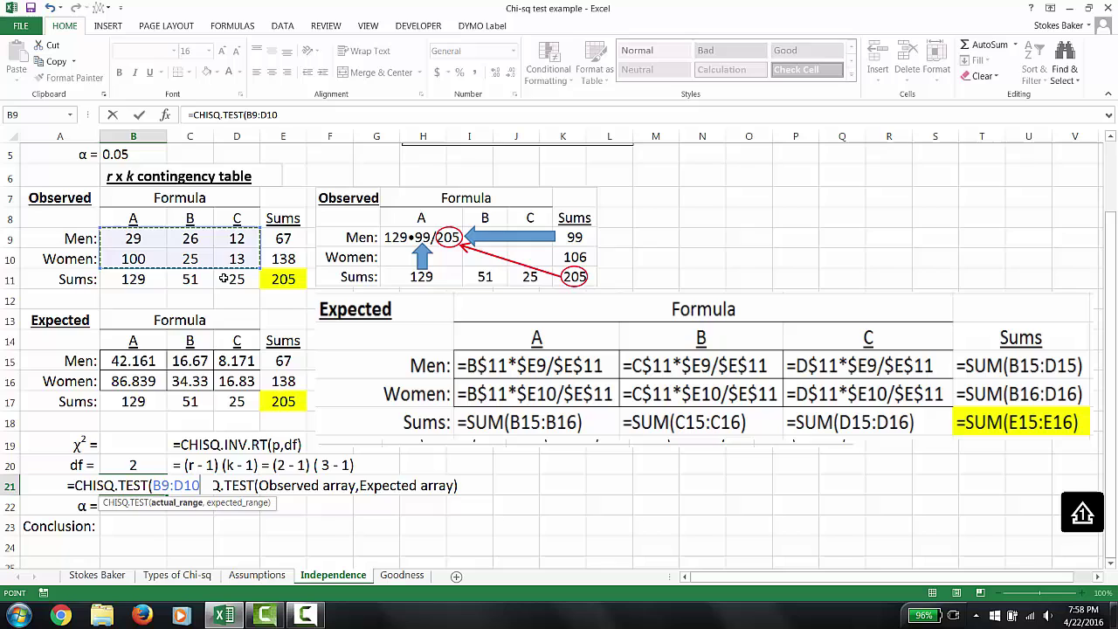
{"action": "type", "text": ","}
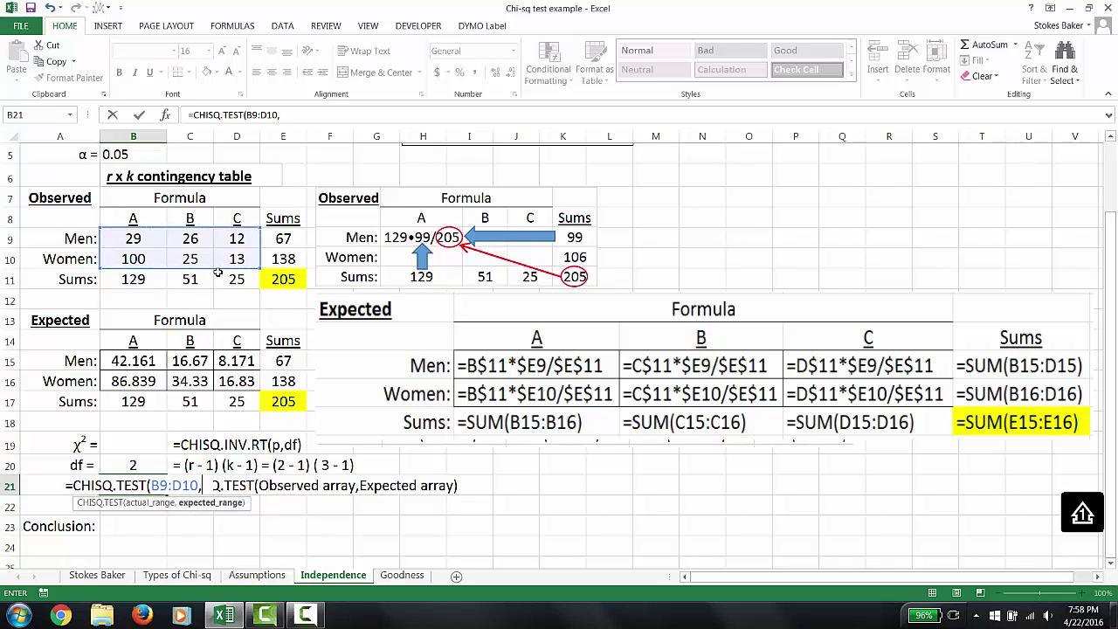
{"action": "mouse_move", "coordinate": [115, 358]}
{"action": "left_mouse_down"}
{"action": "mouse_move", "coordinate": [154, 381]}
{"action": "mouse_move", "coordinate": [236, 384]}
{"action": "left_mouse_up"}
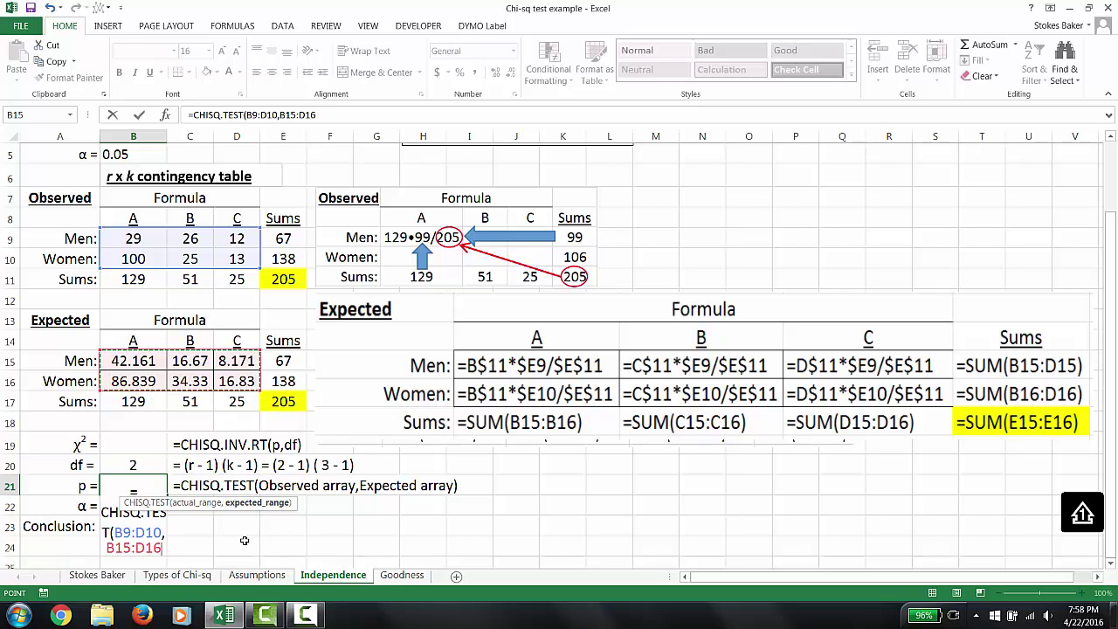
{"action": "type", "text": ")"}
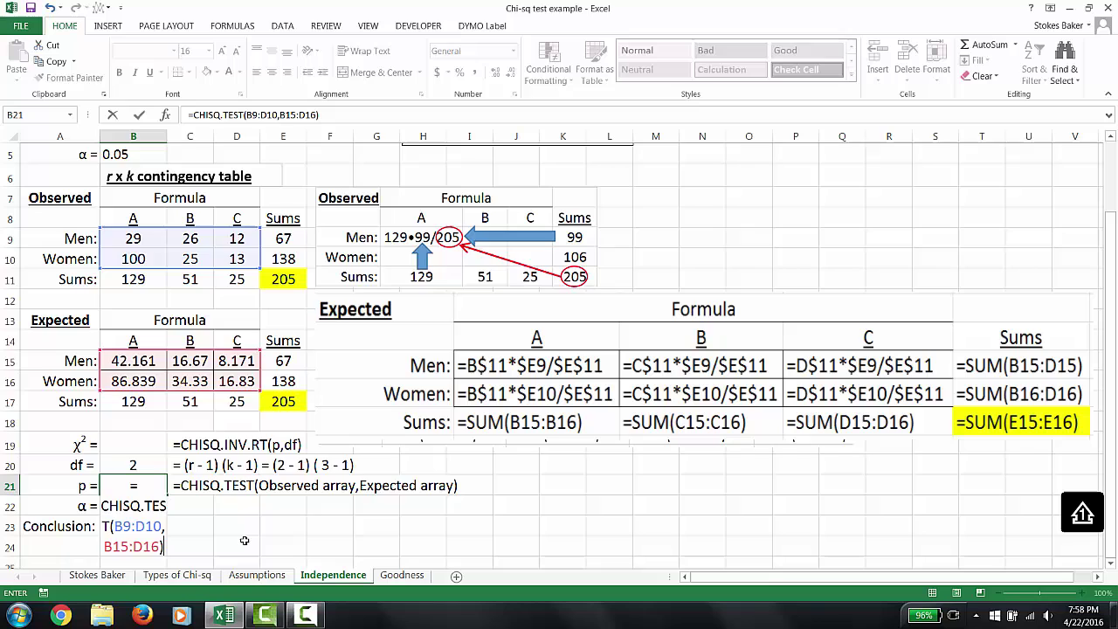
{"action": "key", "text": "Return"}
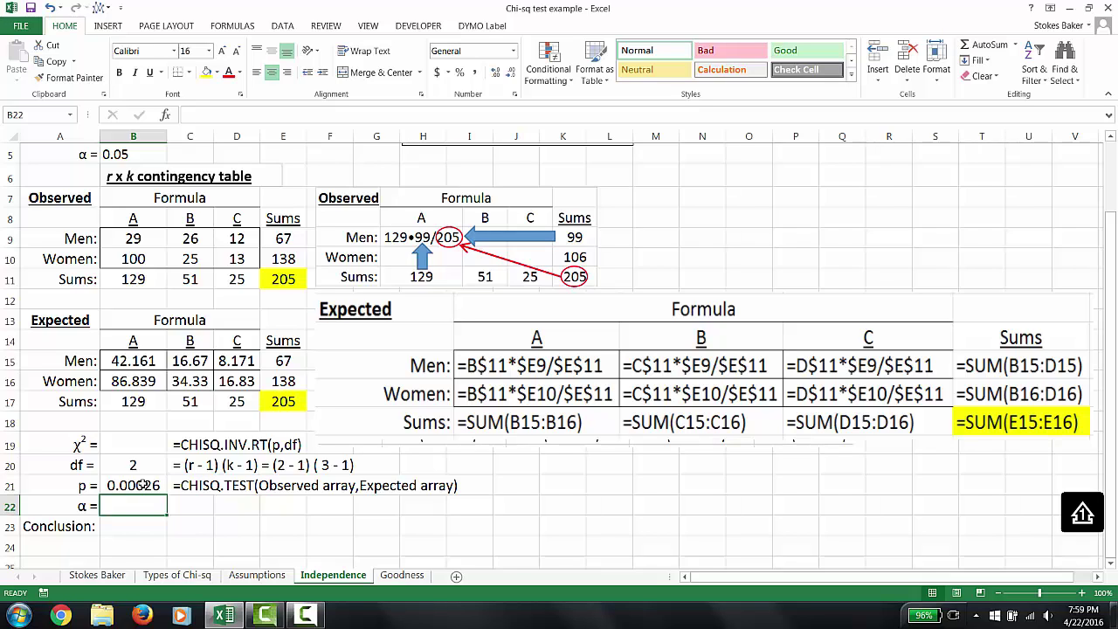
Step: Compute the chi-square statistic with =CHISQ.INV.RT(B21,B20), giving 16.5297
{"action": "left_click", "coordinate": [141, 445]}
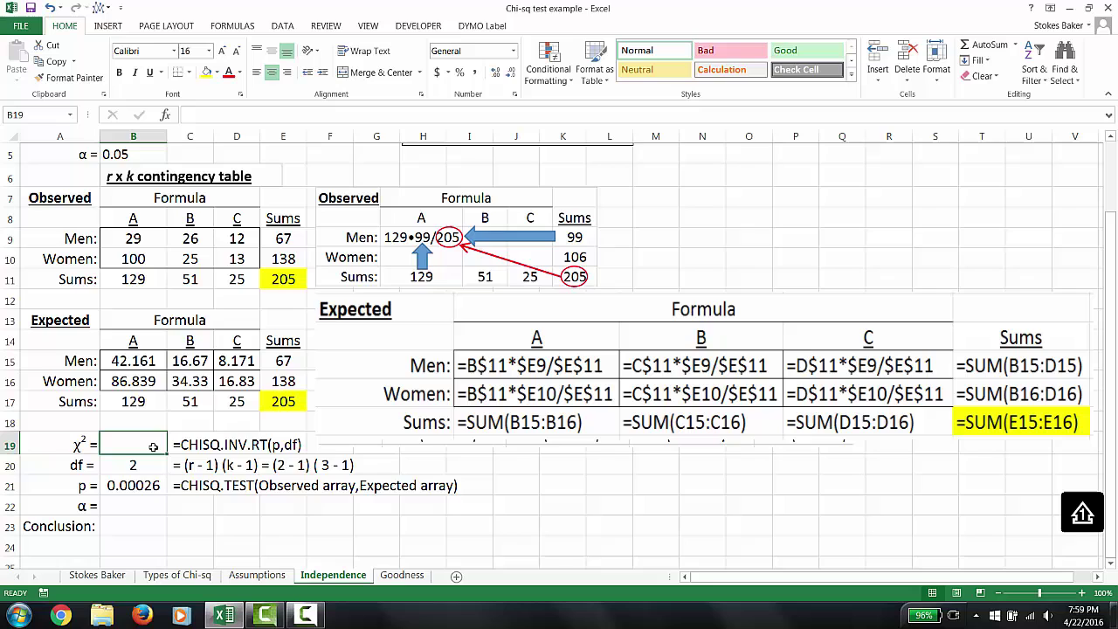
{"action": "type", "text": "="}
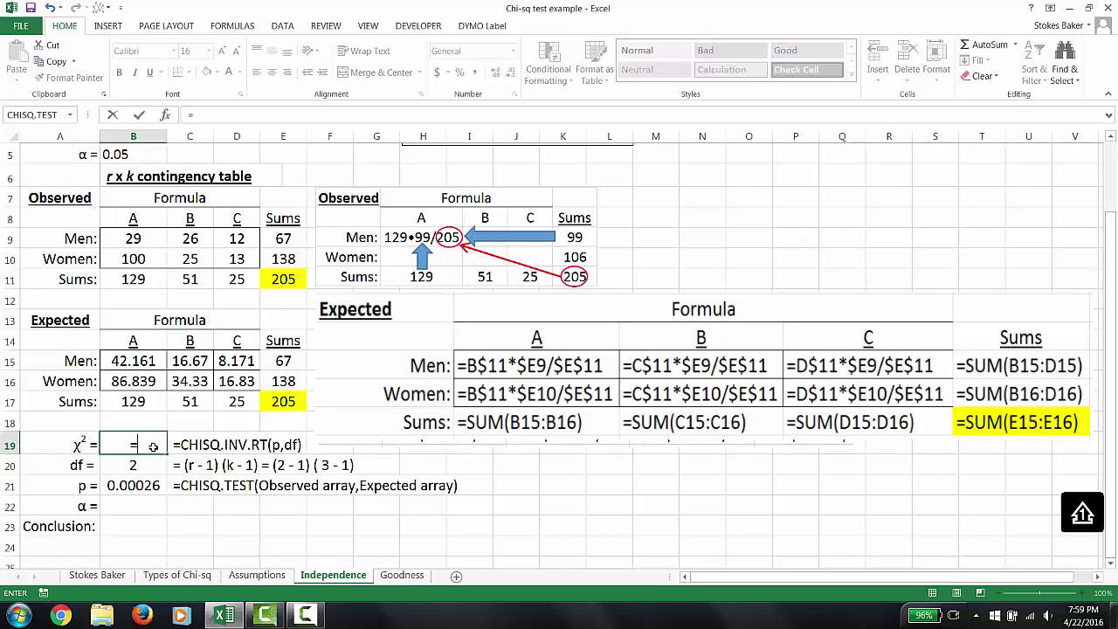
{"action": "type", "text": "ch"}
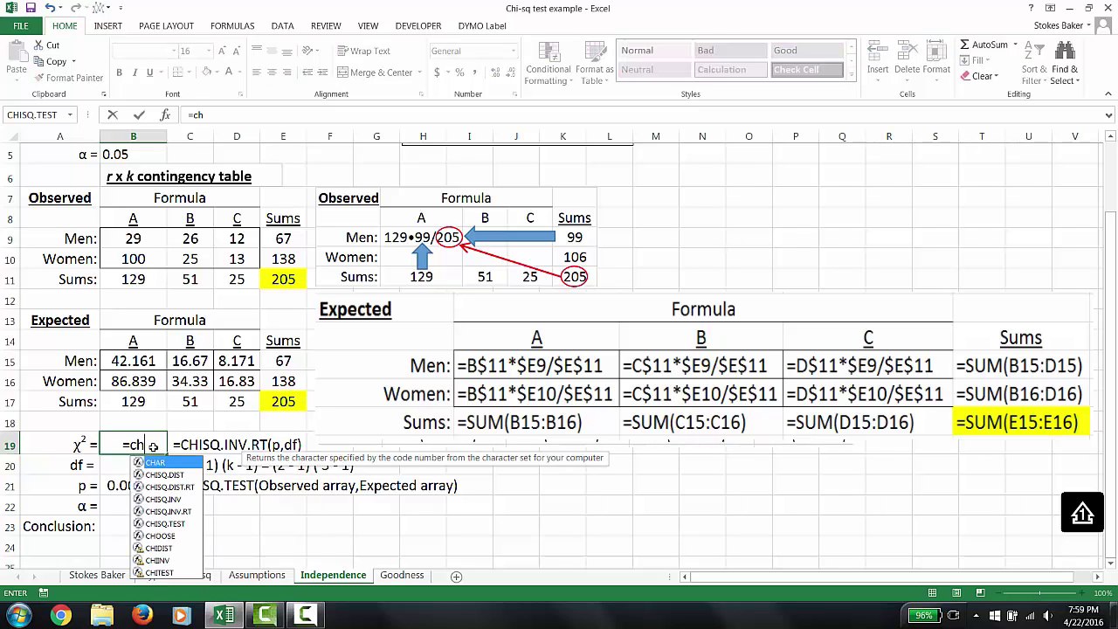
{"action": "type", "text": "i"}
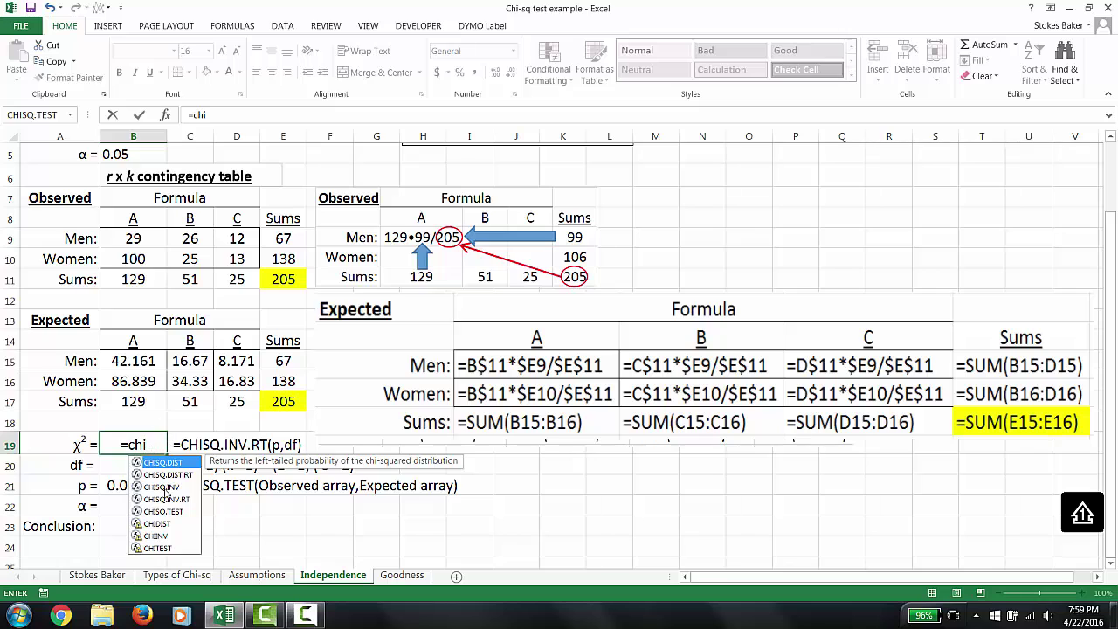
{"action": "double_click", "coordinate": [168, 499]}
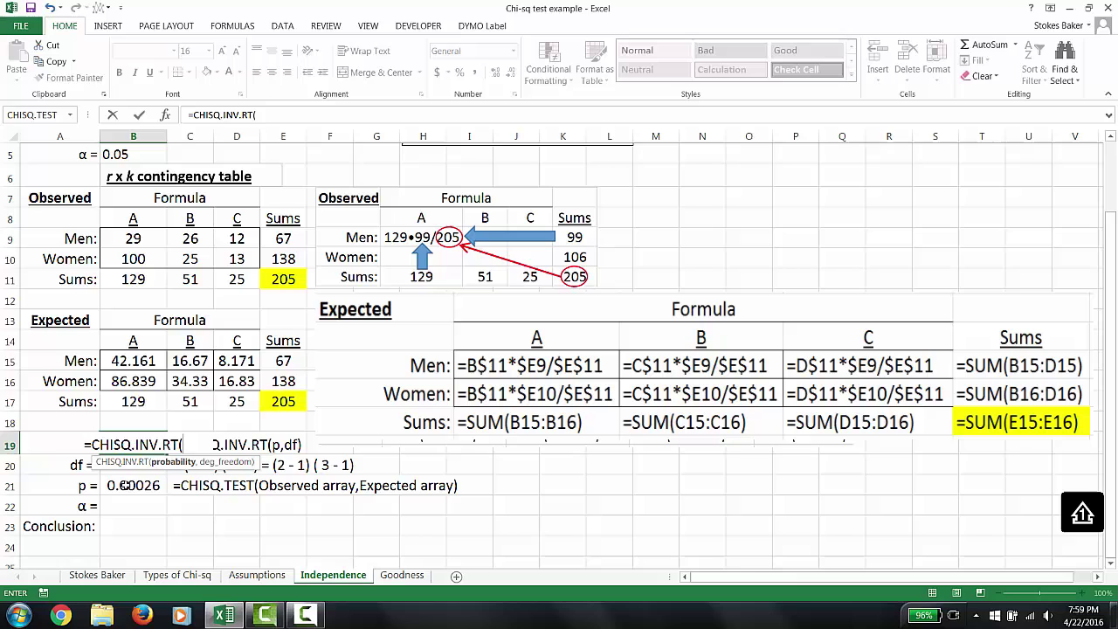
{"action": "left_click", "coordinate": [125, 485]}
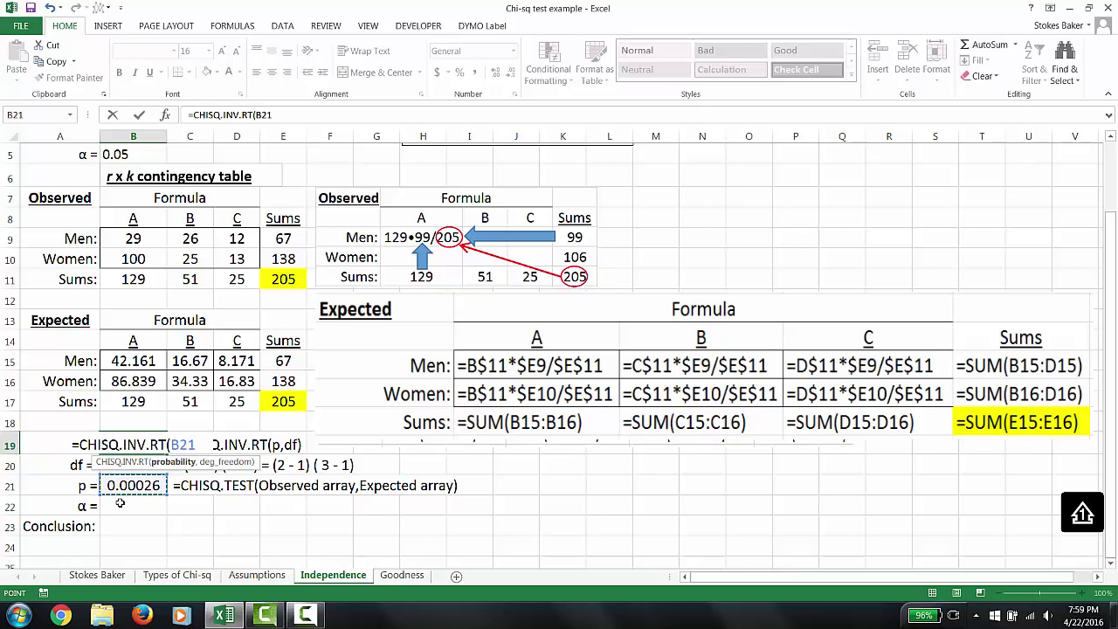
{"action": "type", "text": ","}
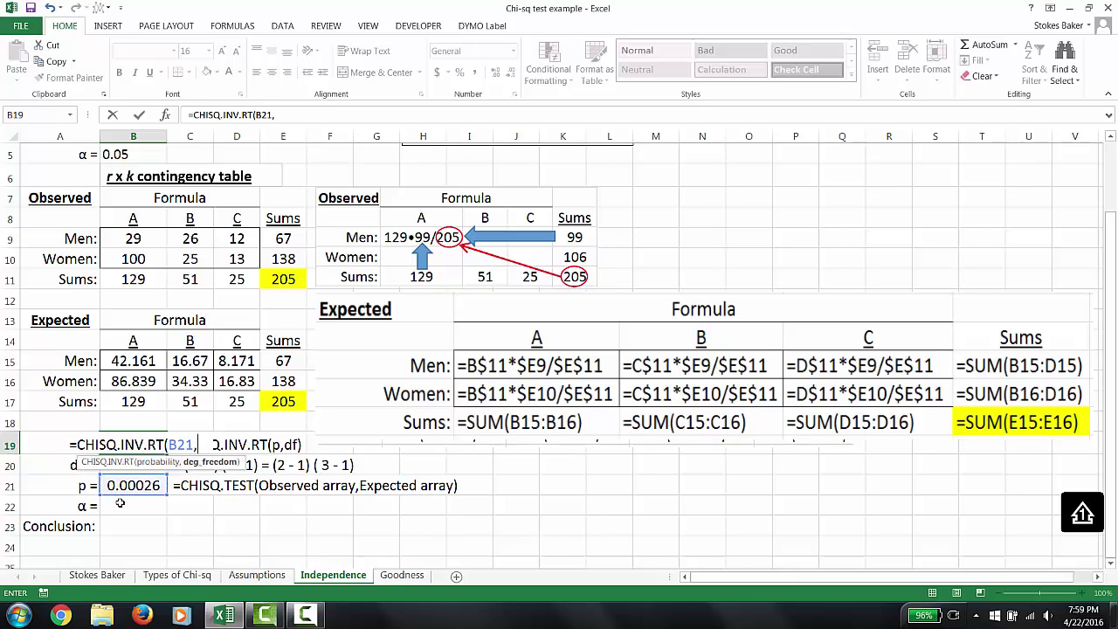
{"action": "left_click", "coordinate": [135, 467]}
{"action": "key", "text": "Return"}
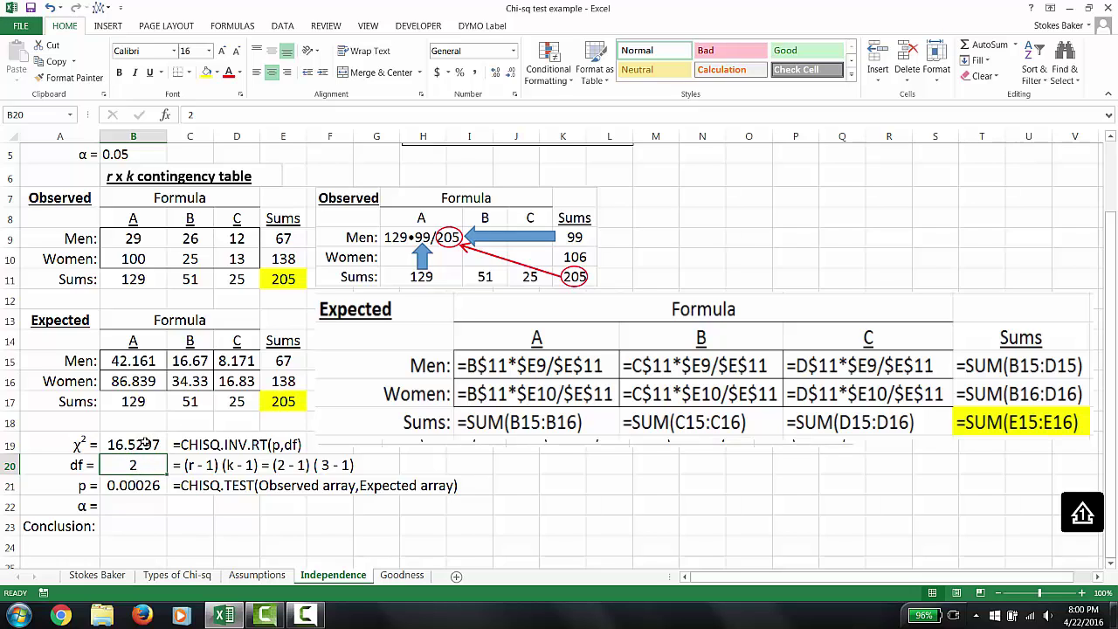
Step: Link alpha in B22 to the 0.05 value above with =B5
{"action": "left_click", "coordinate": [132, 503]}
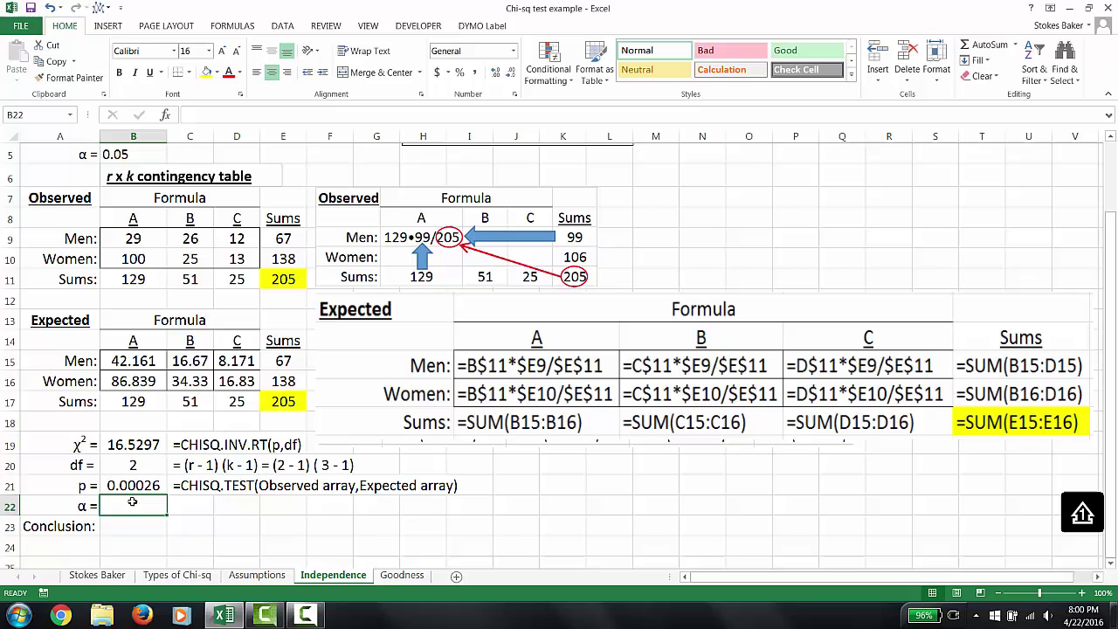
{"action": "type", "text": "="}
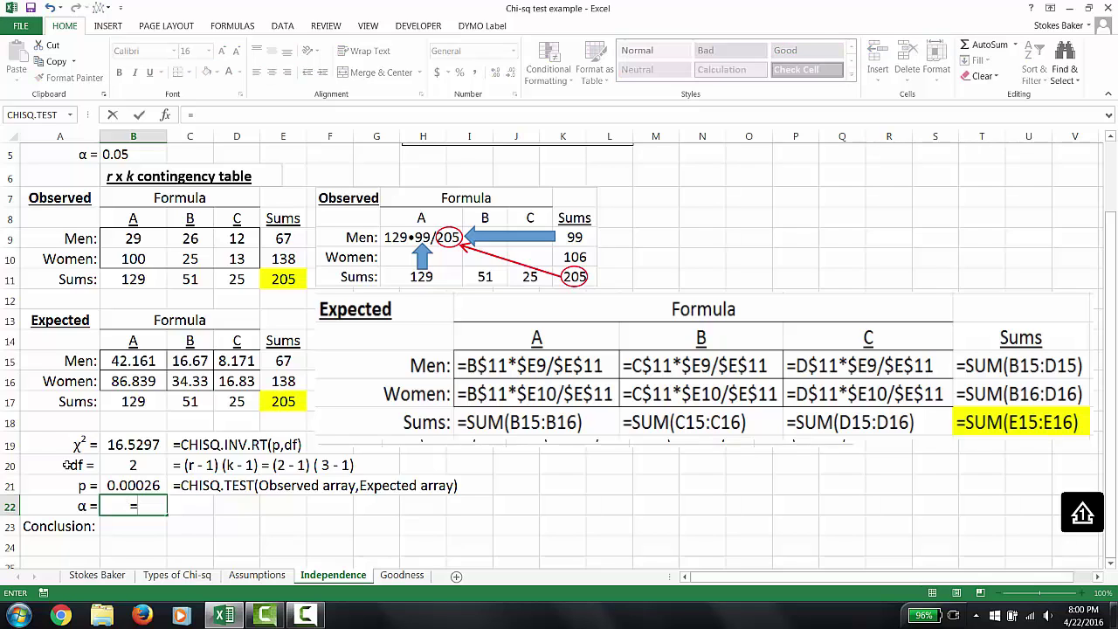
{"action": "left_click", "coordinate": [128, 154]}
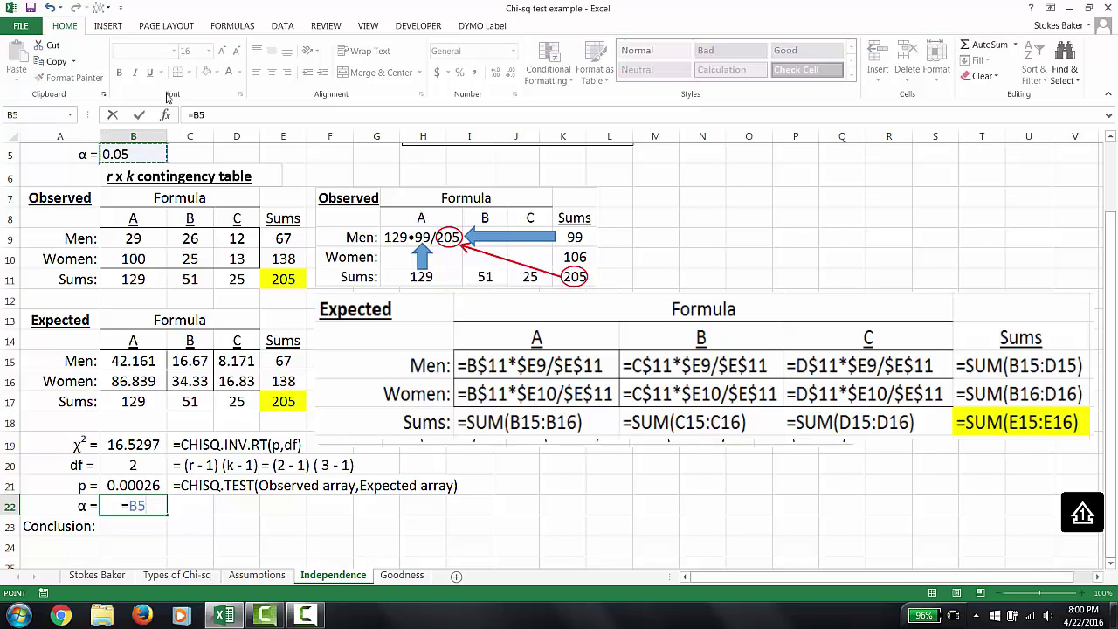
{"action": "key", "text": "Return"}
Step: Enter the conclusion 'P < alpha, Reject the H0. Statistically significant.' in B23
{"action": "left_click", "coordinate": [127, 524]}
{"action": "type", "text": "P < a"}
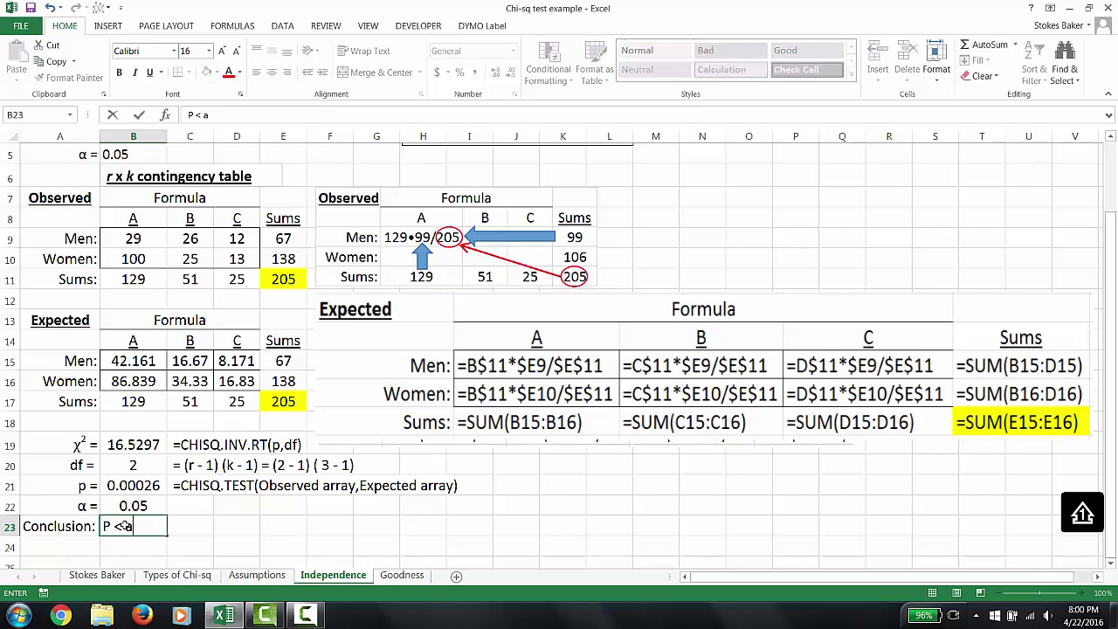
{"action": "type", "text": "lpha, R"}
{"action": "type", "text": "eject the H"}
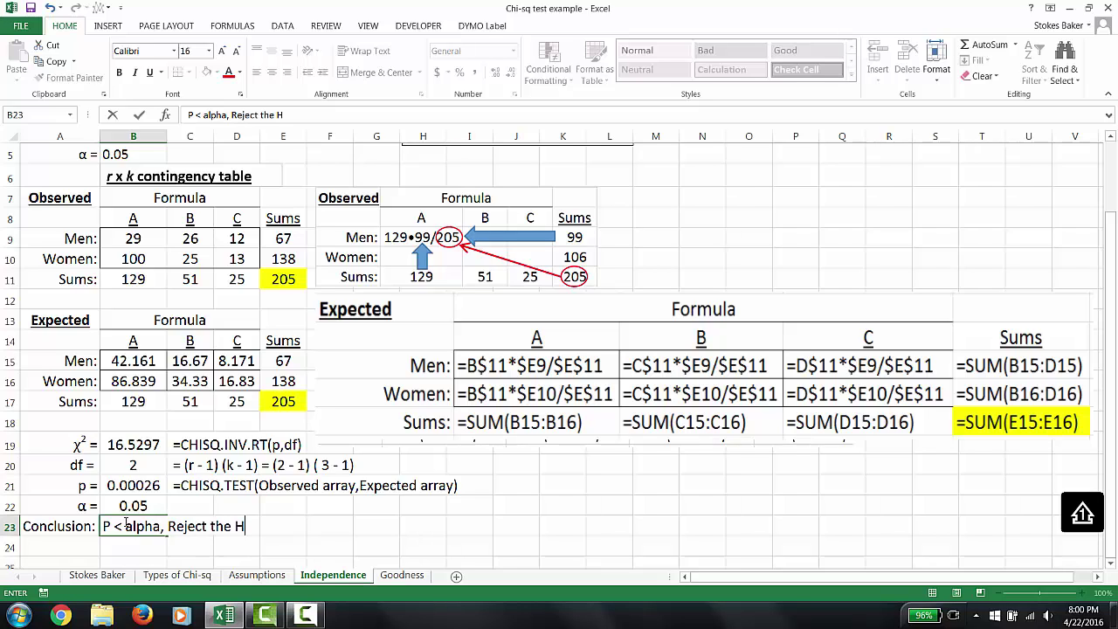
{"action": "type", "text": "0.  S"}
{"action": "type", "text": "tatistically "}
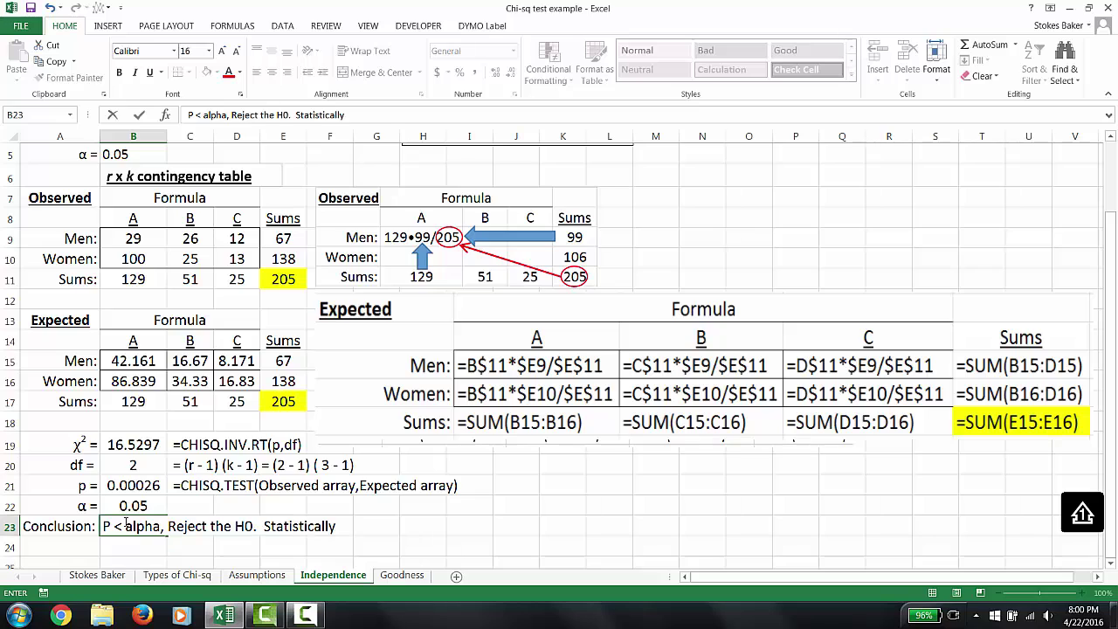
{"action": "type", "text": "significant."}
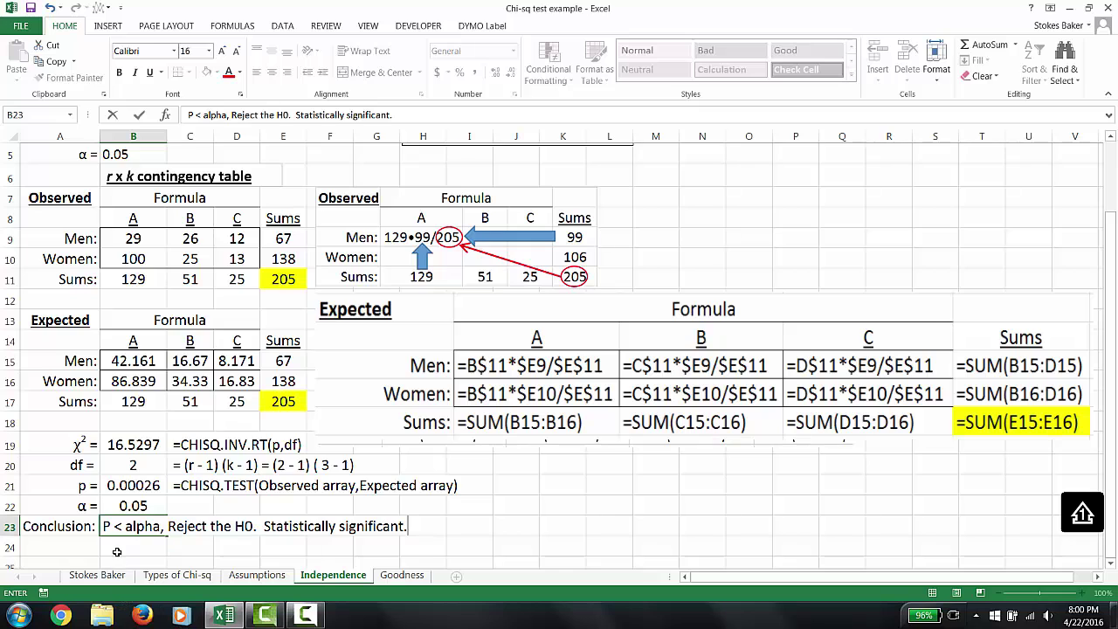
{"action": "left_click", "coordinate": [123, 546]}
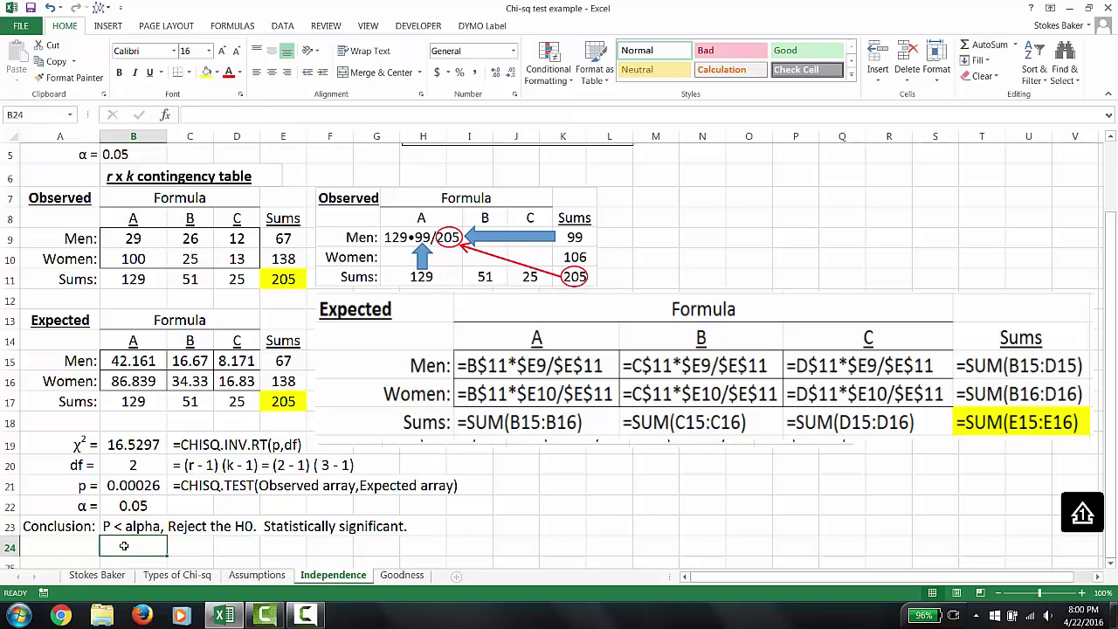
Step: Switch to the Goodness sheet with the dihybrid cross counts 126, 25, 21, 8
{"action": "key", "text": "ctrl+Page_Down"}
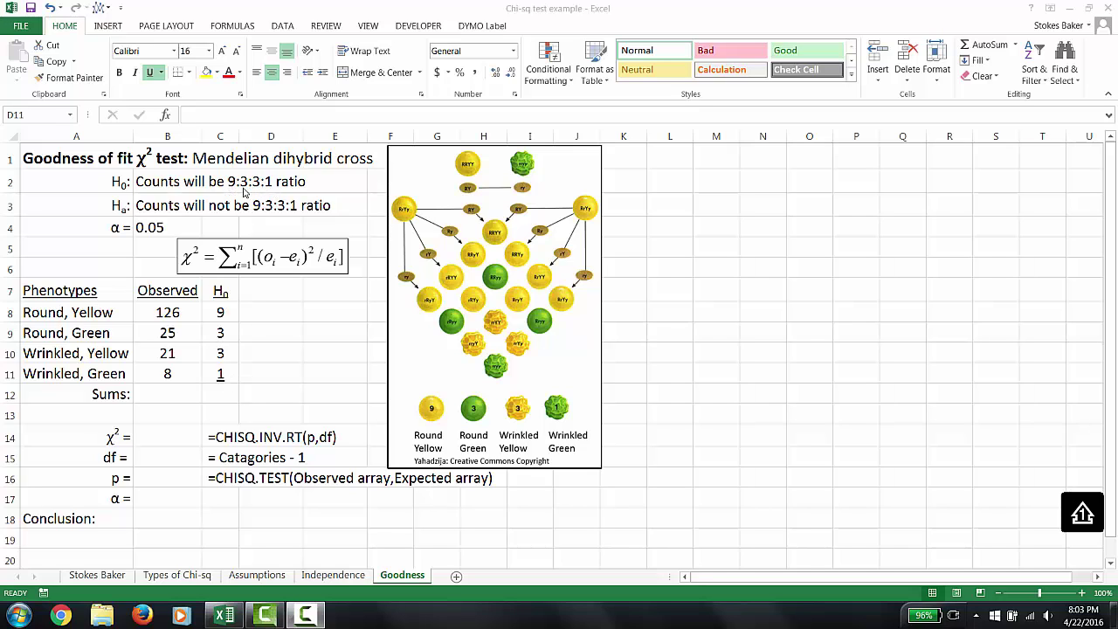
Step: Add the column heading 'Expected' in D7 beside H0
{"action": "left_click", "coordinate": [265, 292]}
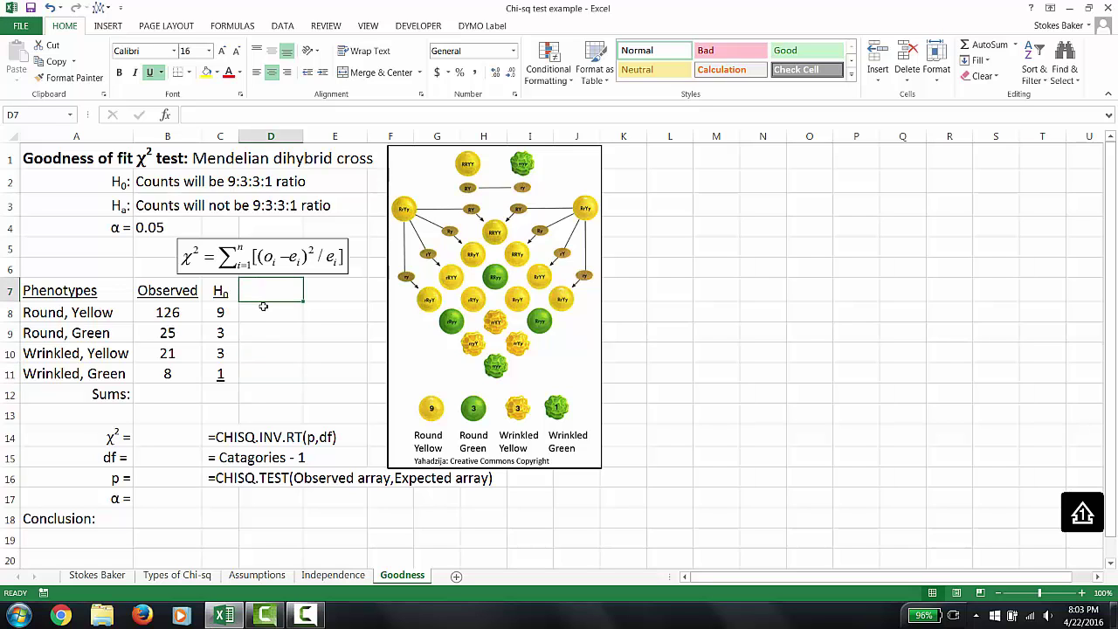
{"action": "type", "text": "Expec"}
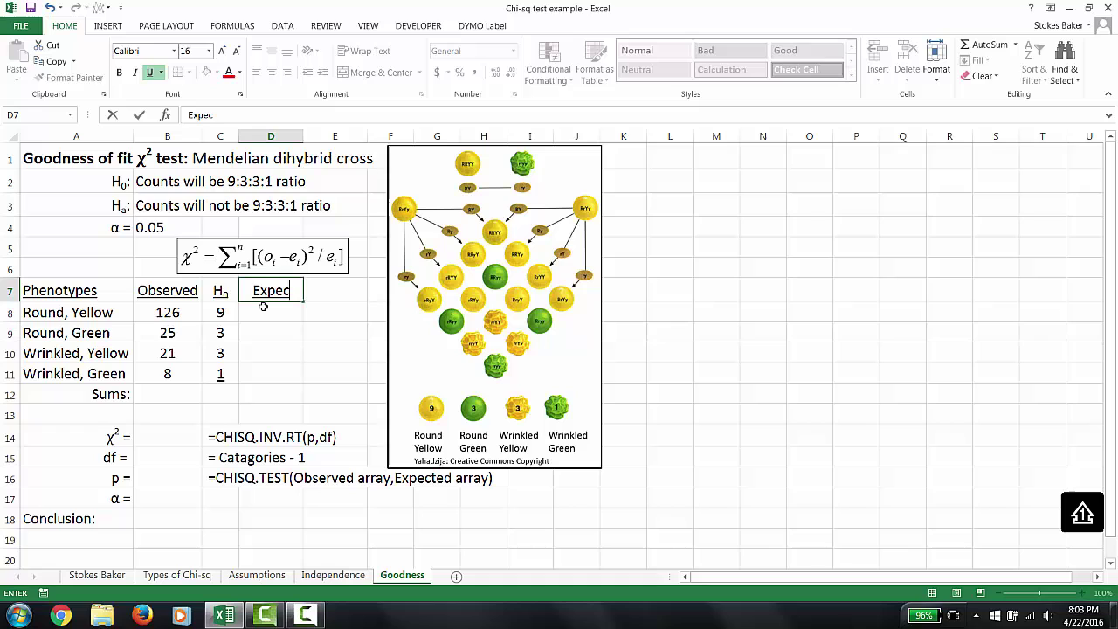
{"action": "type", "text": "ted"}
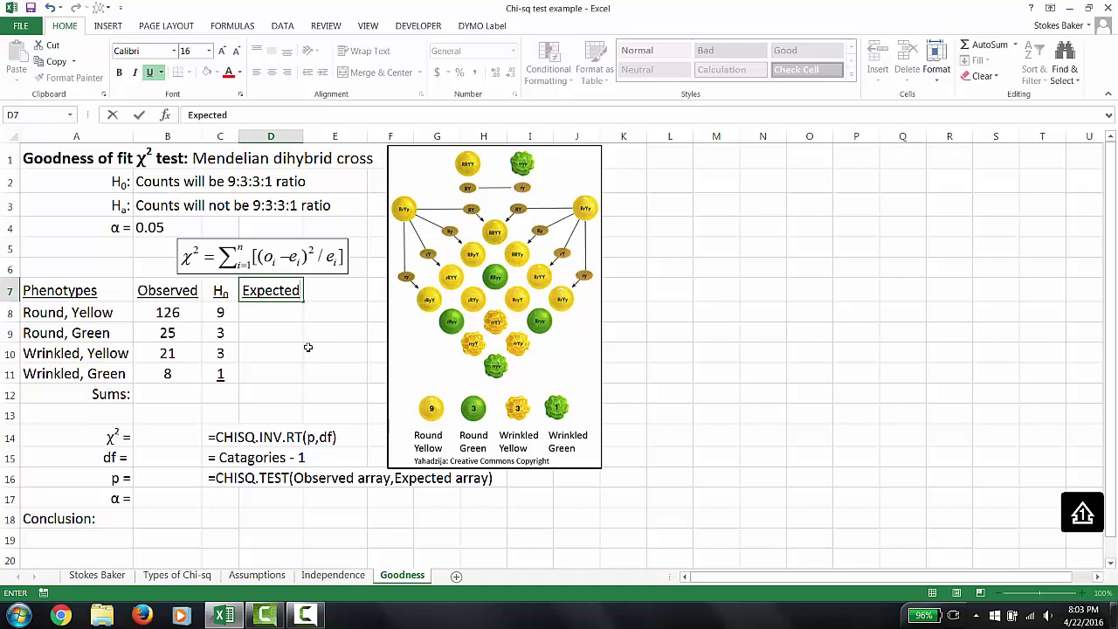
{"action": "left_click", "coordinate": [307, 347]}
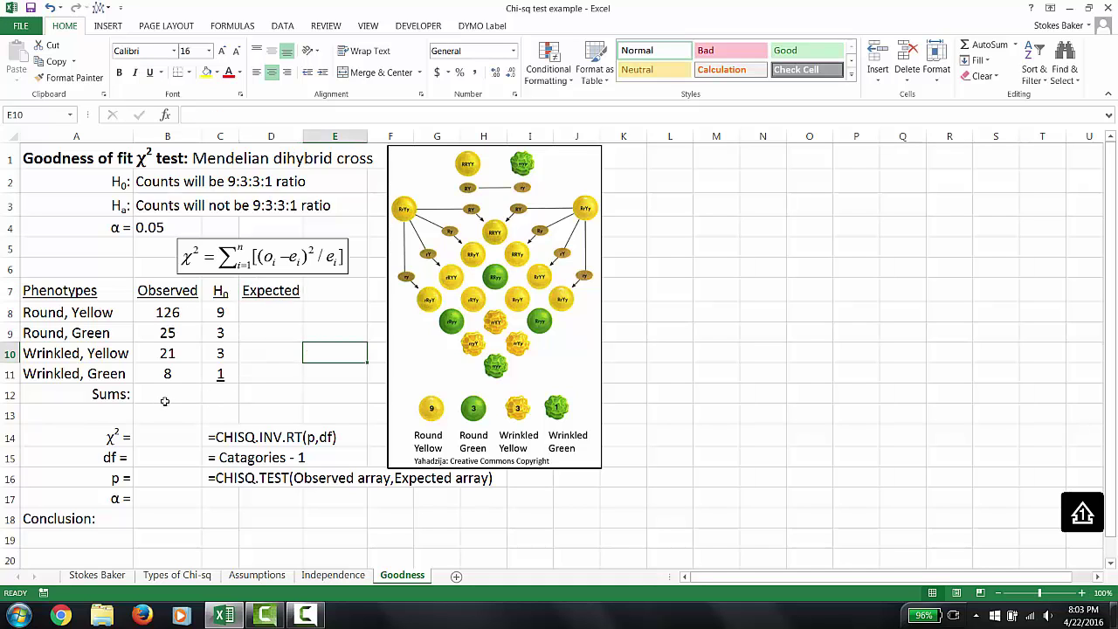
Step: AutoSum the Observed counts to 180 in B12 and the H0 ratio parts to 16 in C12
{"action": "left_click_drag", "start_coordinate": [179, 393], "coordinate": [223, 394]}
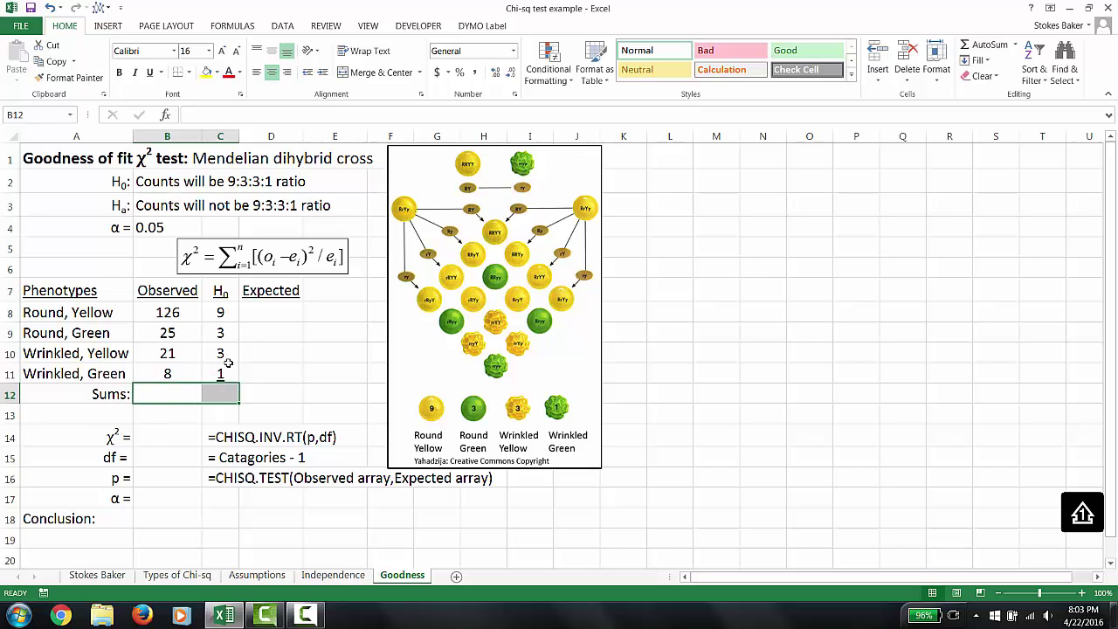
{"action": "left_click", "coordinate": [949, 262]}
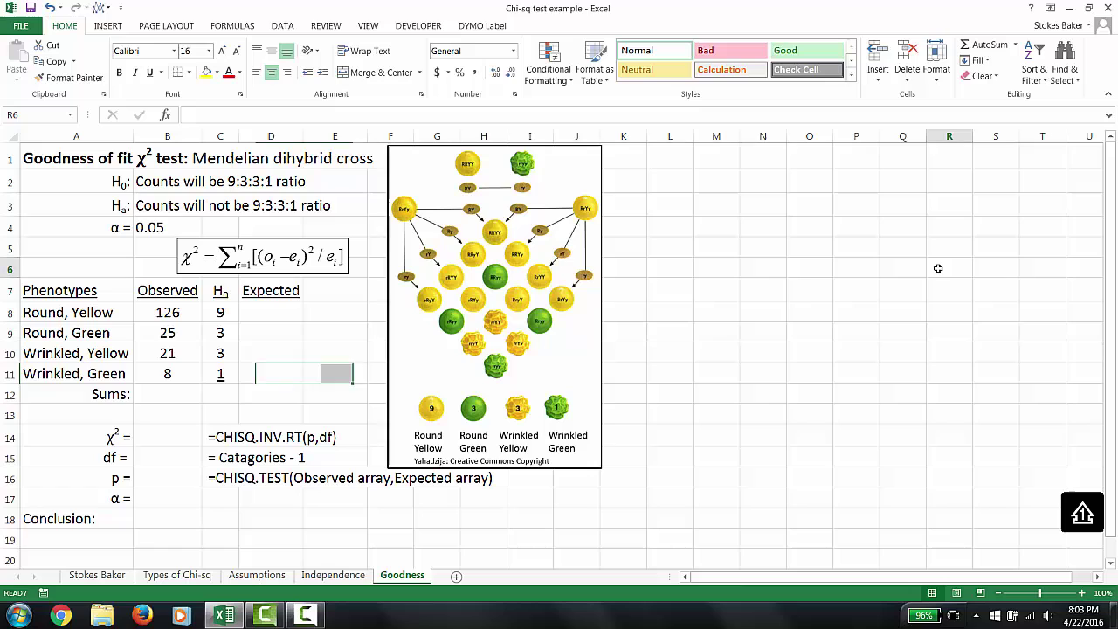
{"action": "left_click", "coordinate": [175, 398]}
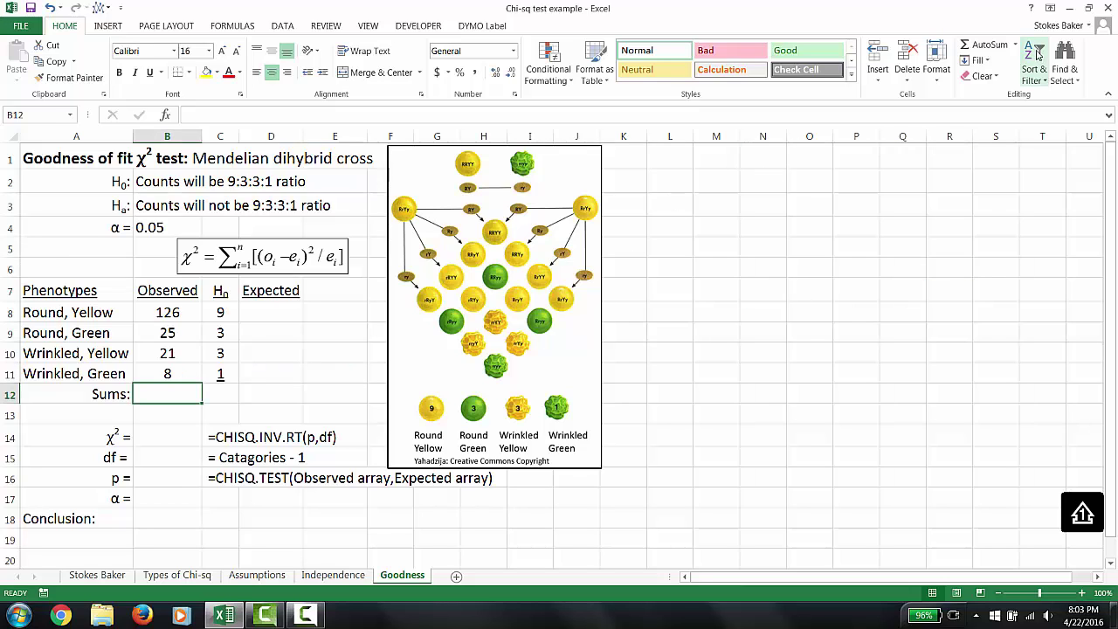
{"action": "left_click", "coordinate": [981, 49]}
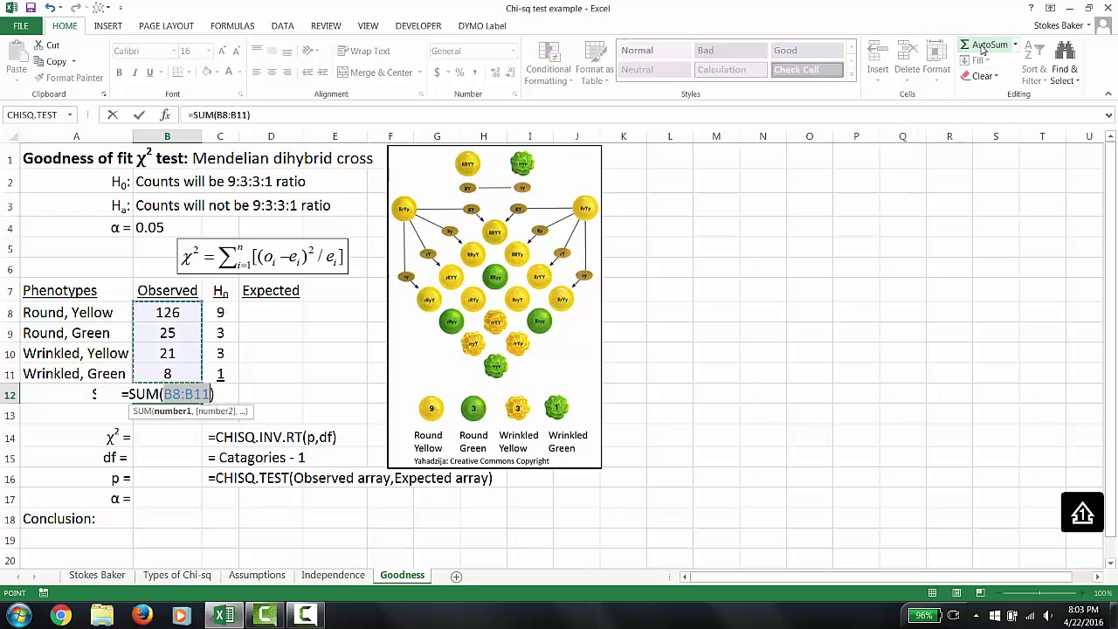
{"action": "left_click", "coordinate": [139, 115]}
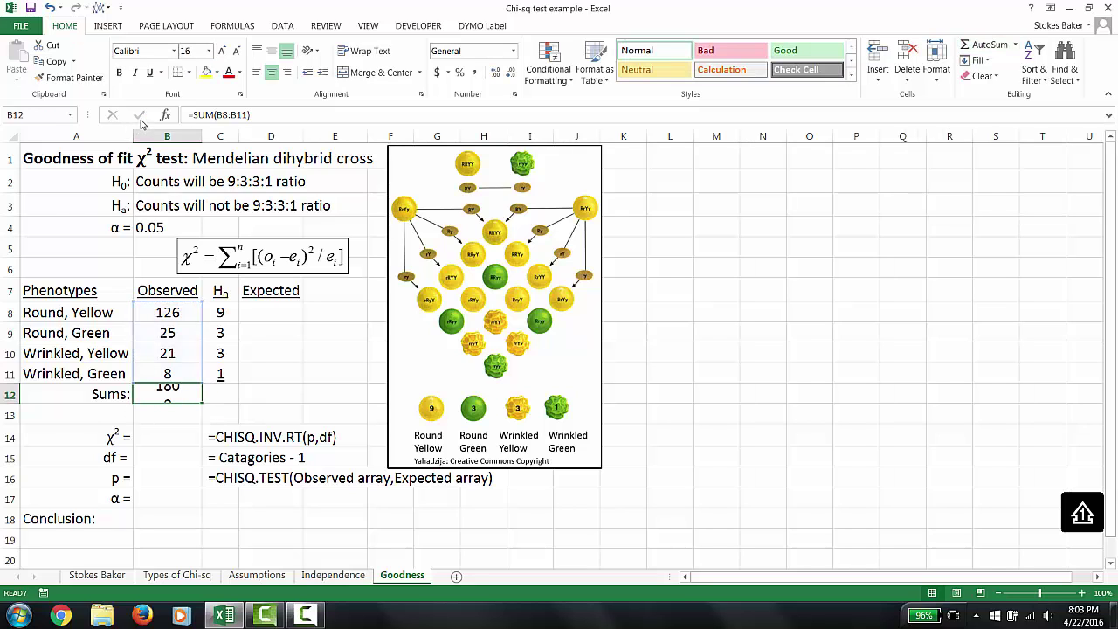
{"action": "left_click", "coordinate": [223, 397]}
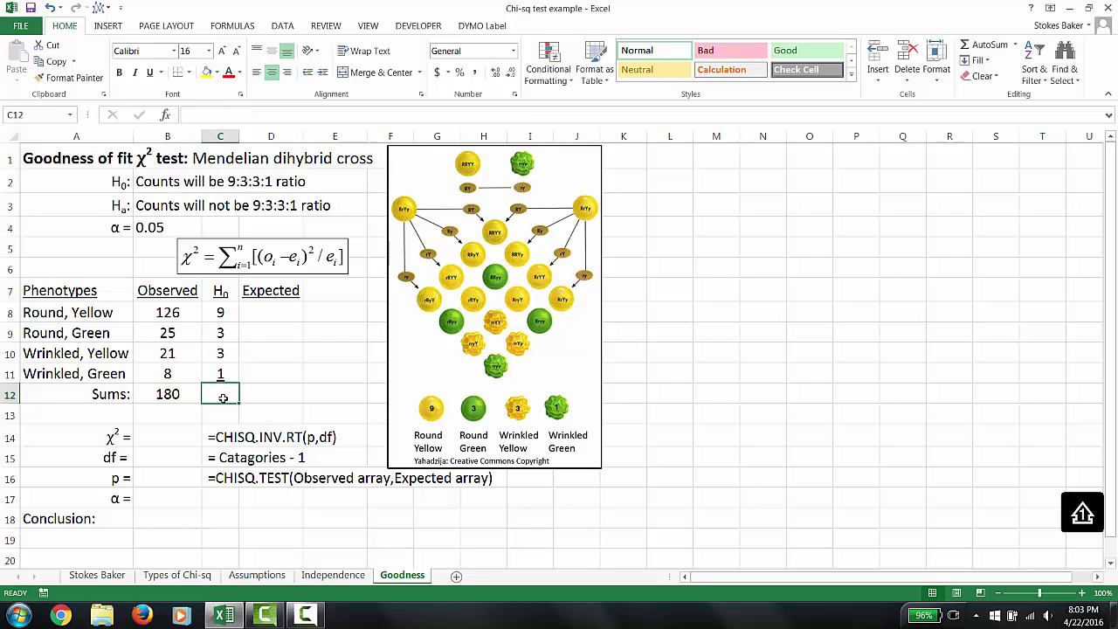
{"action": "left_click", "coordinate": [982, 47]}
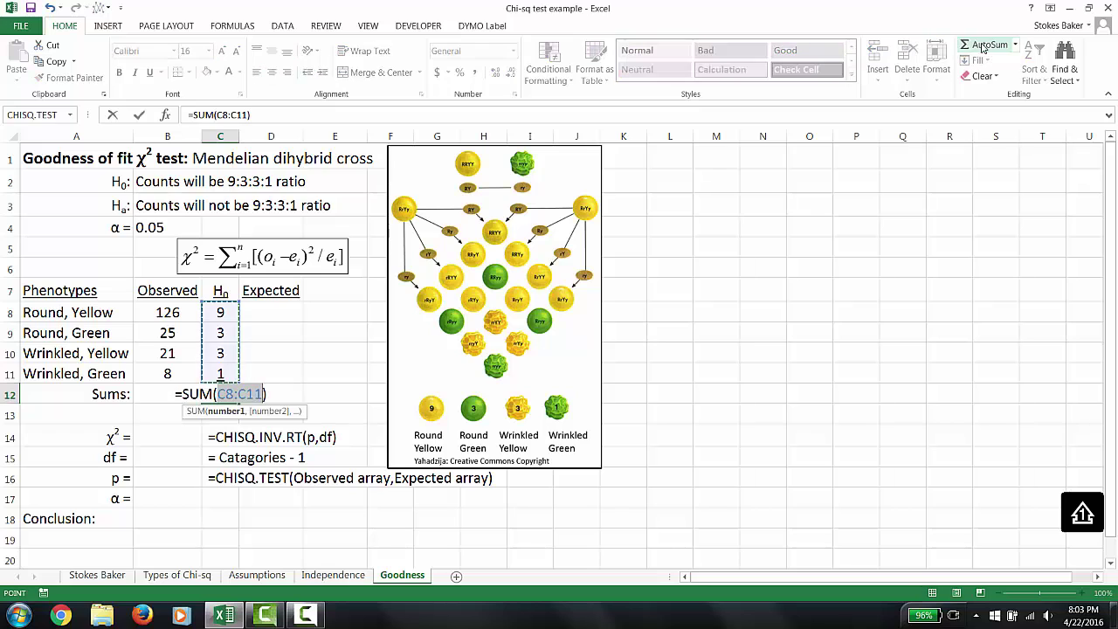
{"action": "left_click", "coordinate": [138, 116]}
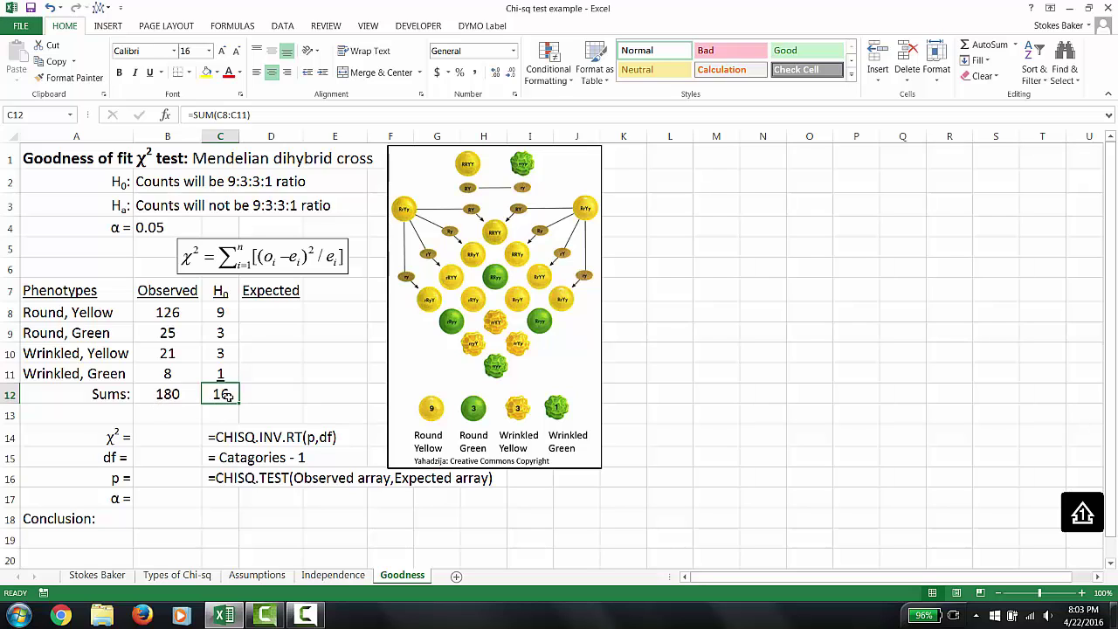
Step: In D8, enter the expected count: ratio part 9 ÷ locked total 16 × locked total 180
{"action": "left_click", "coordinate": [278, 316]}
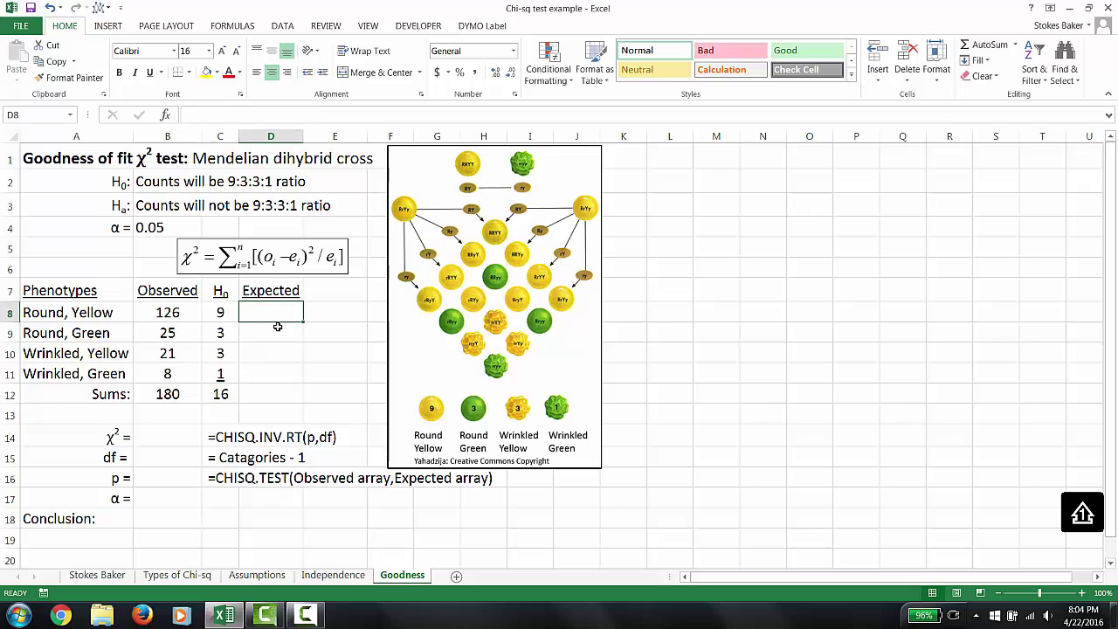
{"action": "type", "text": "="}
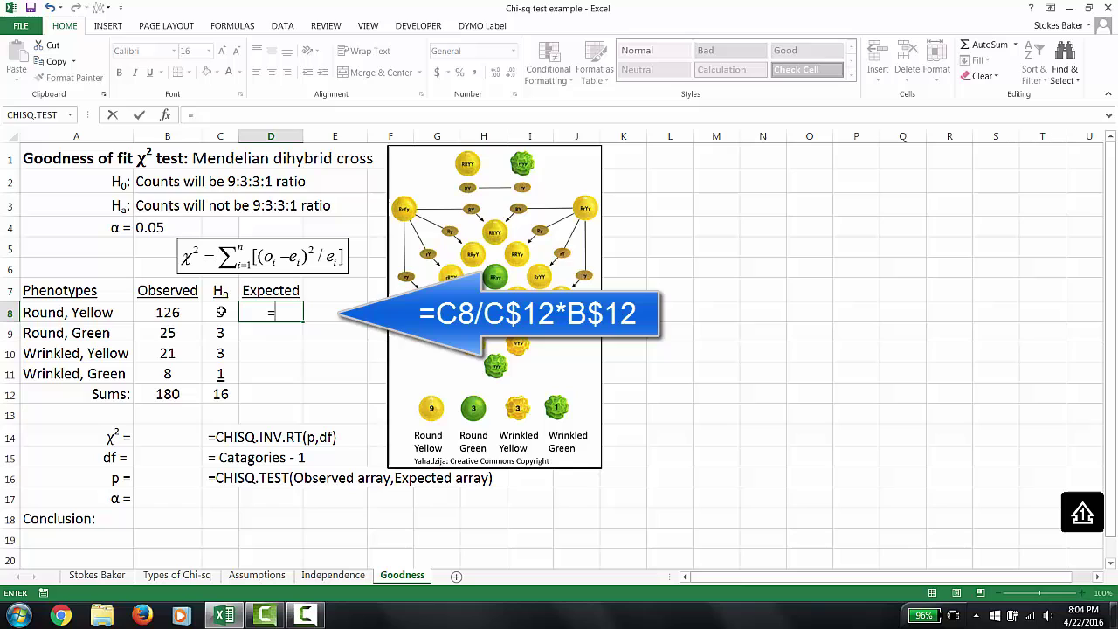
{"action": "left_click", "coordinate": [221, 312]}
{"action": "type", "text": "/"}
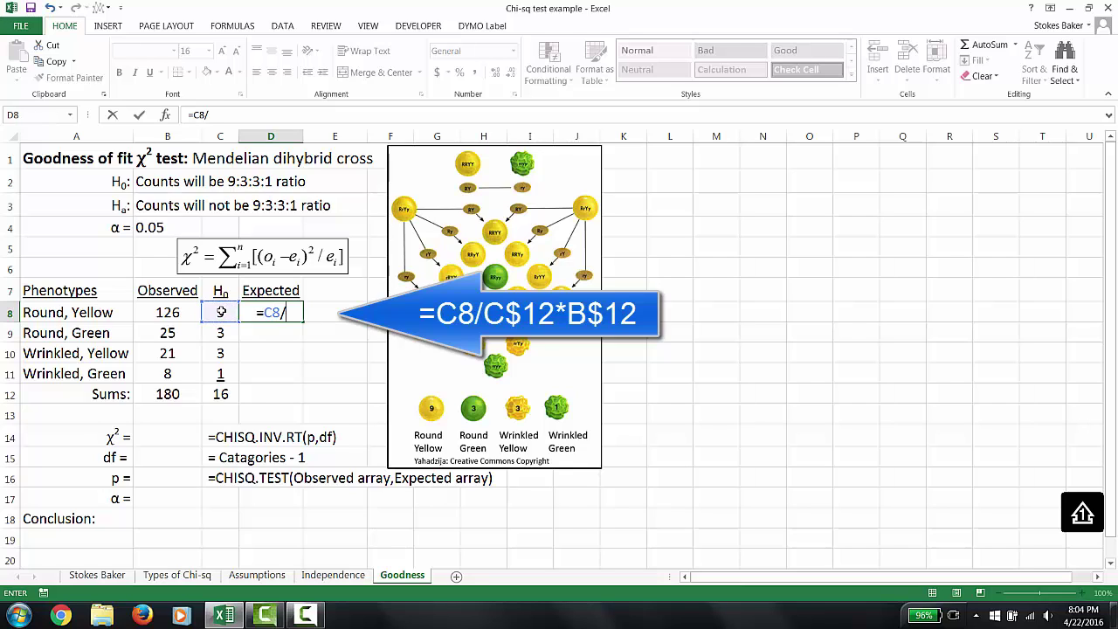
{"action": "left_click", "coordinate": [224, 394]}
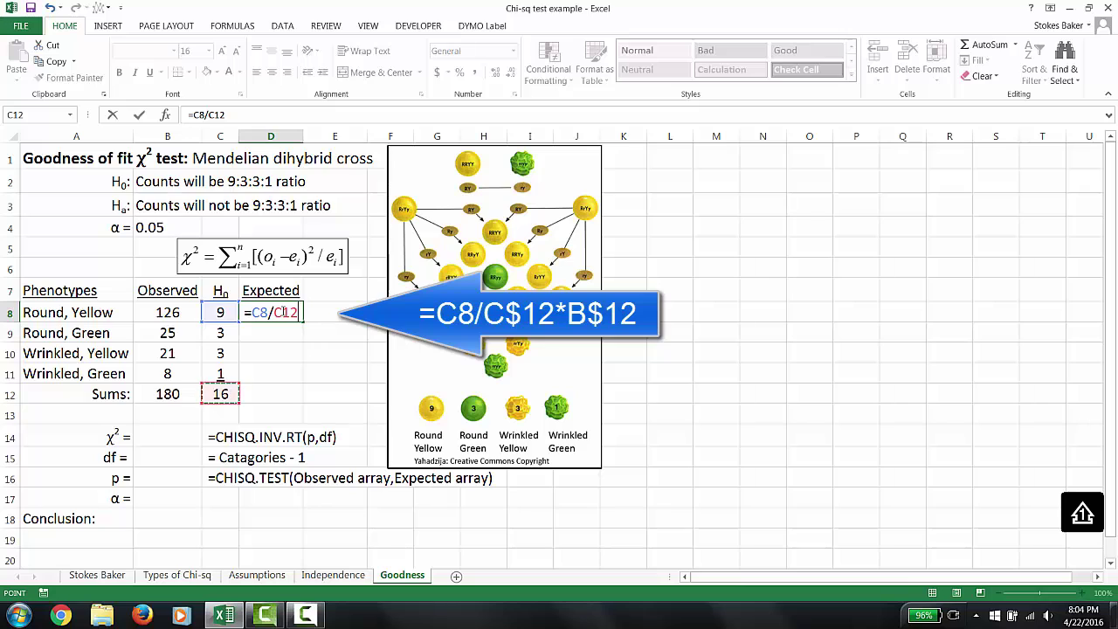
{"action": "left_click", "coordinate": [284, 312]}
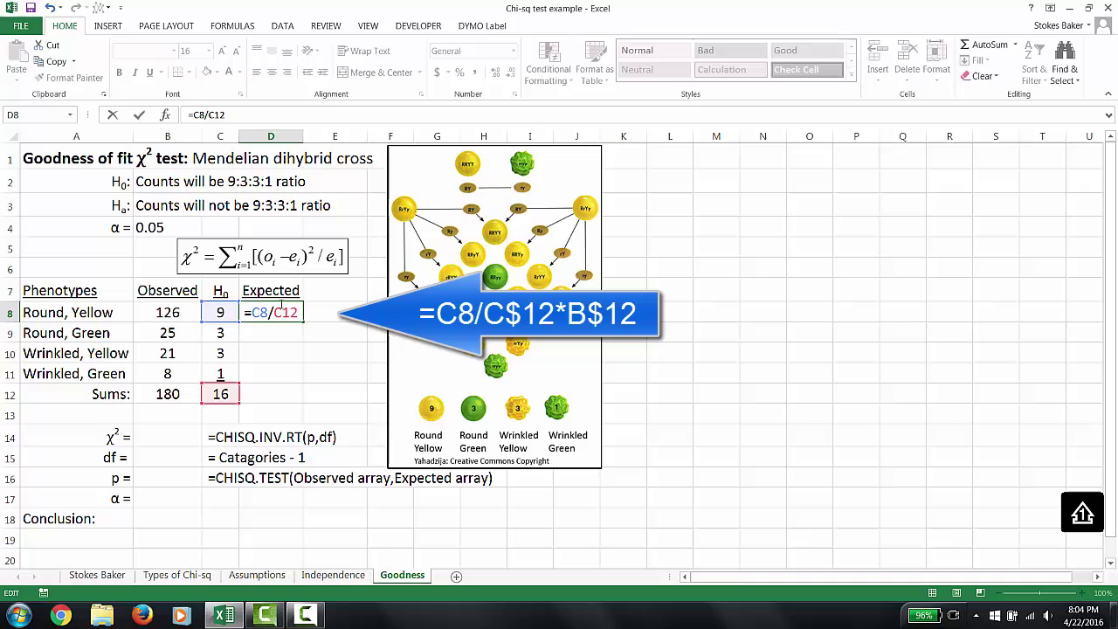
{"action": "type", "text": "$"}
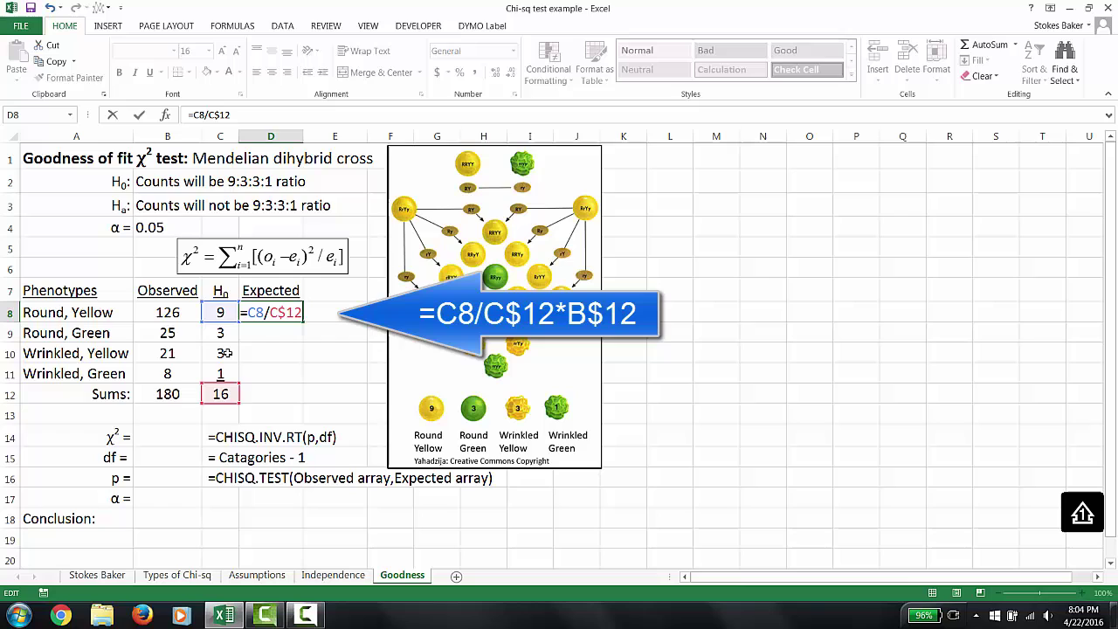
{"action": "type", "text": "*"}
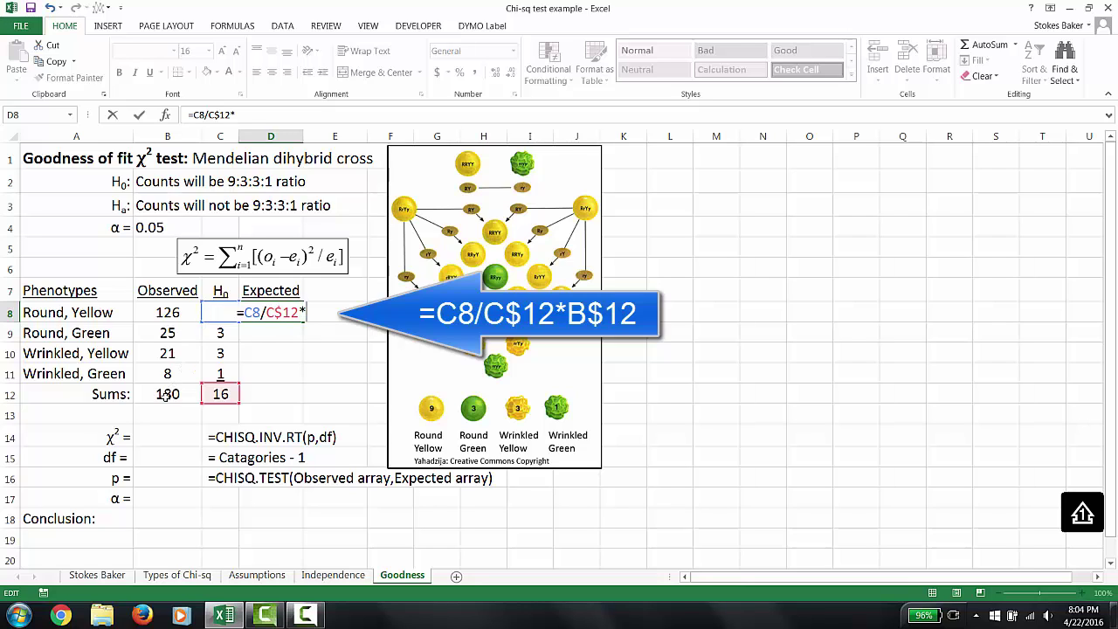
{"action": "left_click", "coordinate": [165, 395]}
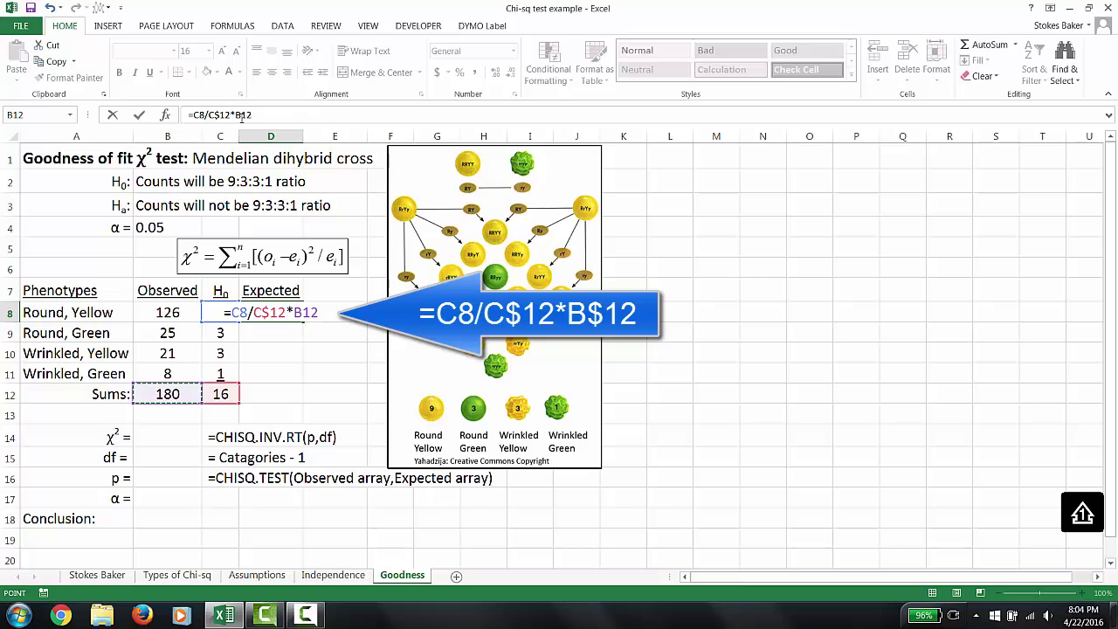
{"action": "left_click", "coordinate": [239, 114]}
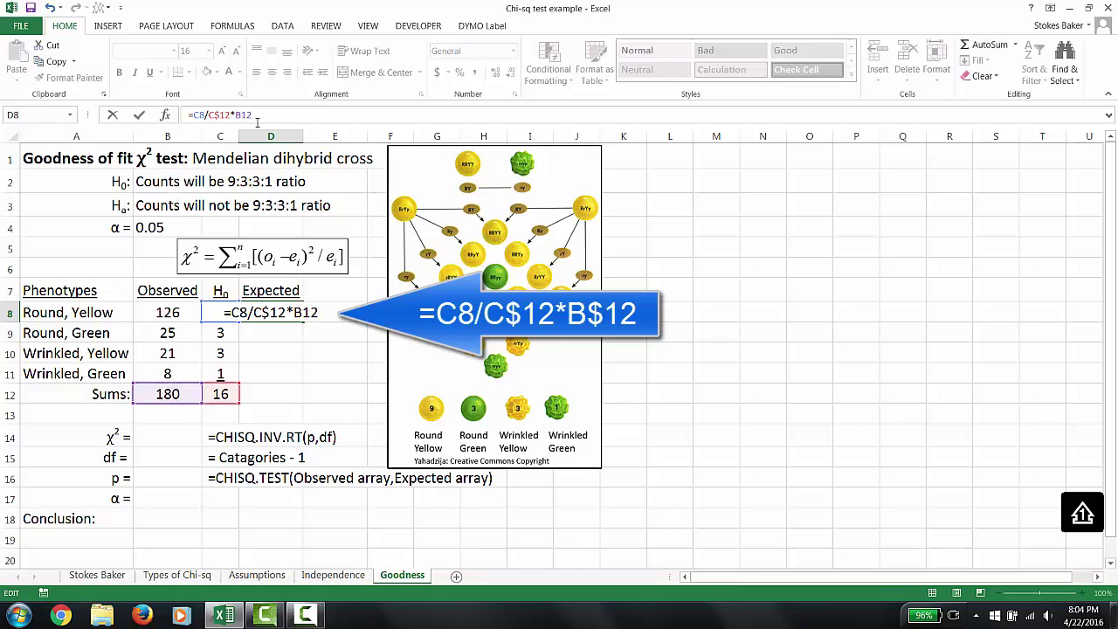
{"action": "type", "text": "$"}
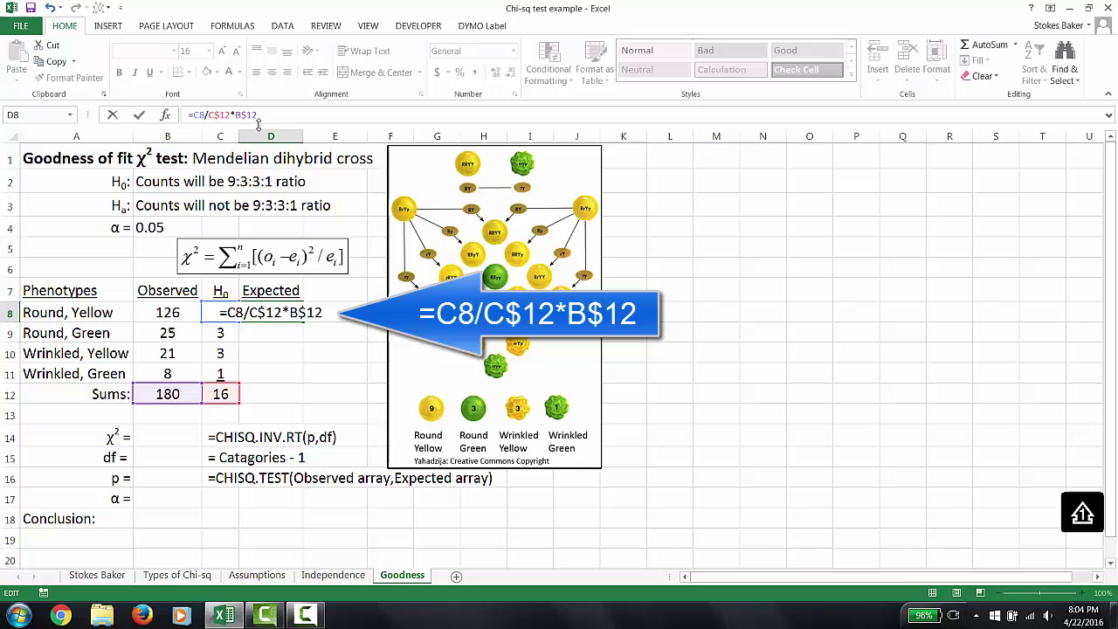
{"action": "left_click", "coordinate": [141, 115]}
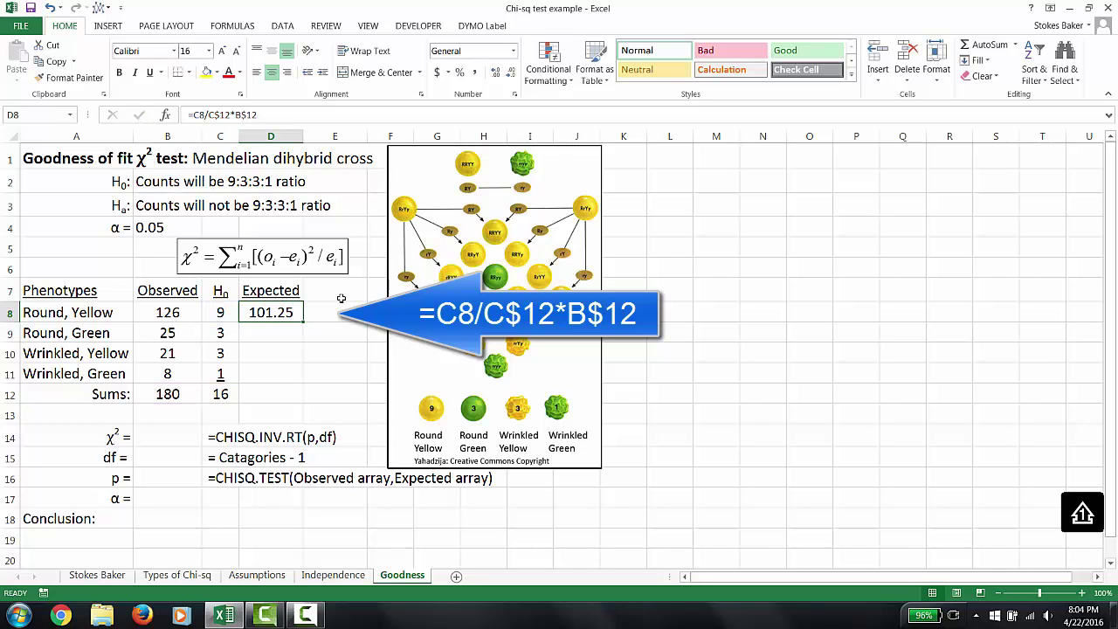
Step: Fill the expected formula down to D11 (101.25, 33.75, 33.75, 11.25) and underline 11.25
{"action": "left_click_drag", "start_coordinate": [304, 320], "coordinate": [304, 380]}
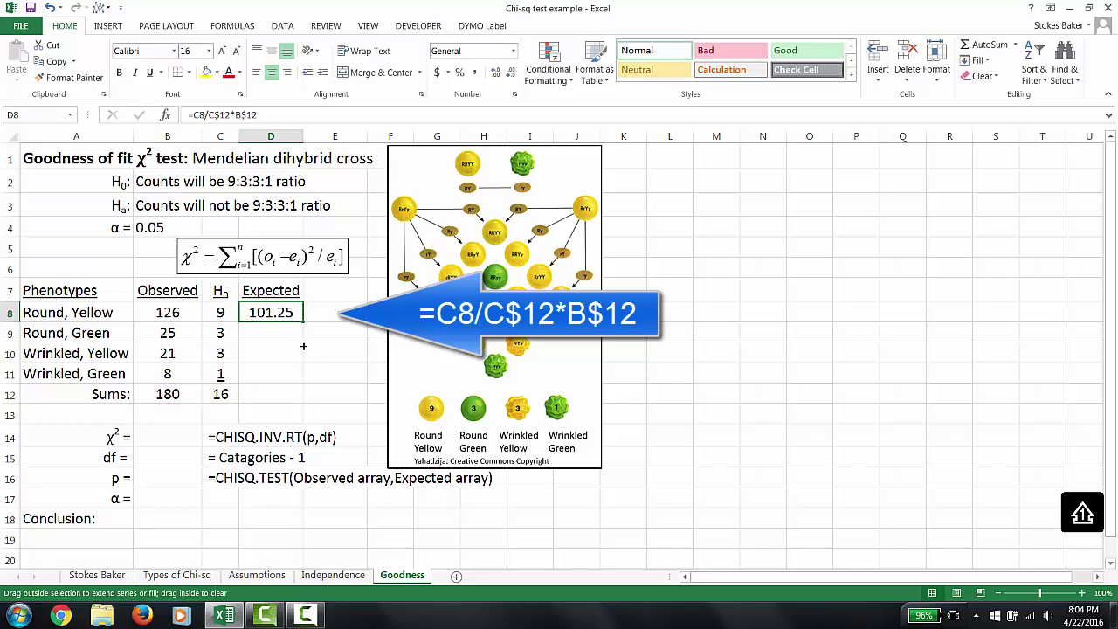
{"action": "key", "text": "Down"}
{"action": "key", "text": "Down"}
{"action": "key", "text": "Down"}
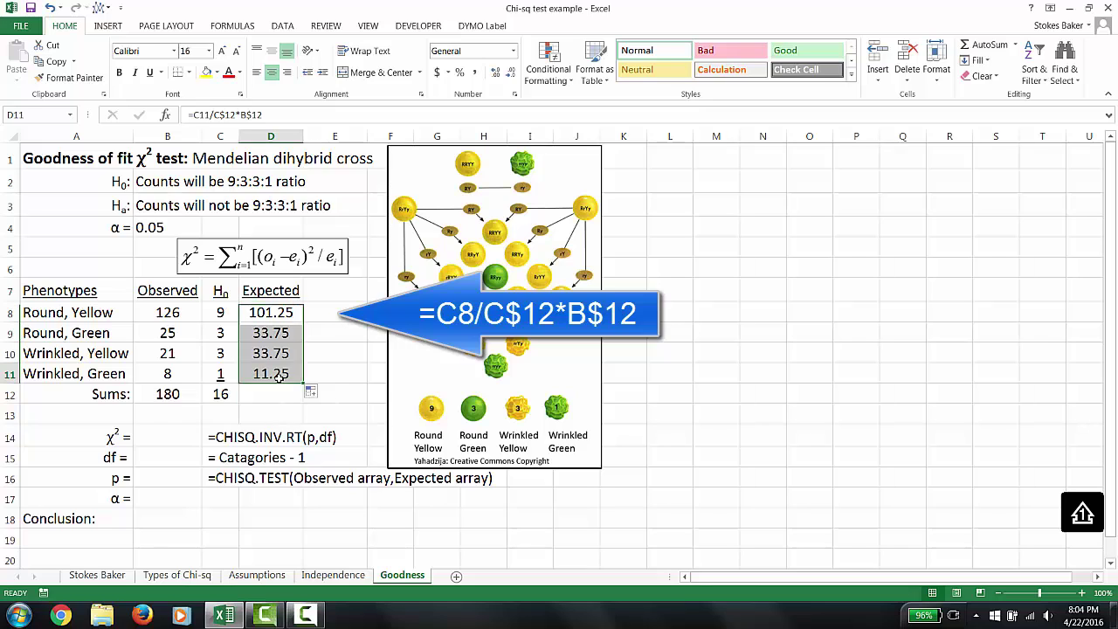
{"action": "key", "text": "ctrl+u"}
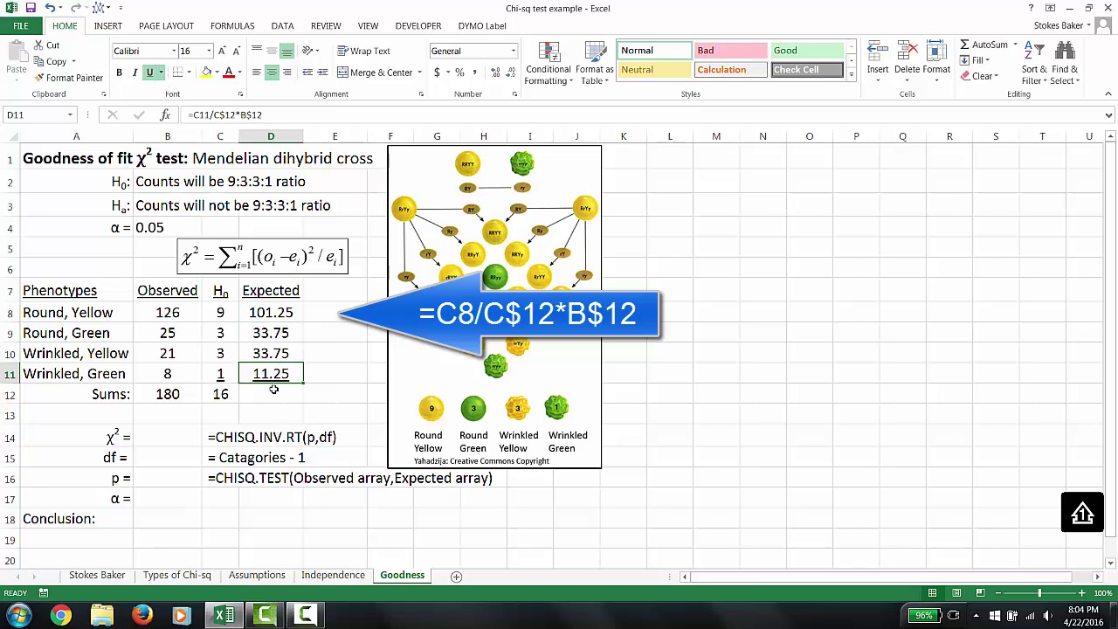
{"action": "left_click", "coordinate": [274, 392]}
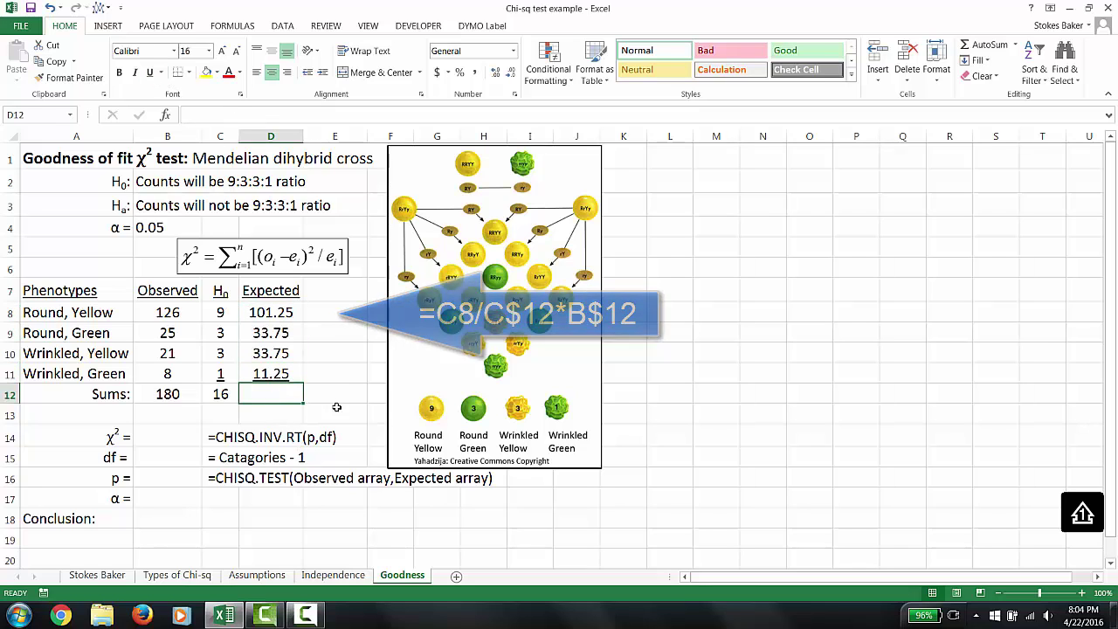
Step: AutoSum the Expected column to 180 and link the lower α cell B17 to 0.05 in B4
{"action": "left_click", "coordinate": [986, 45]}
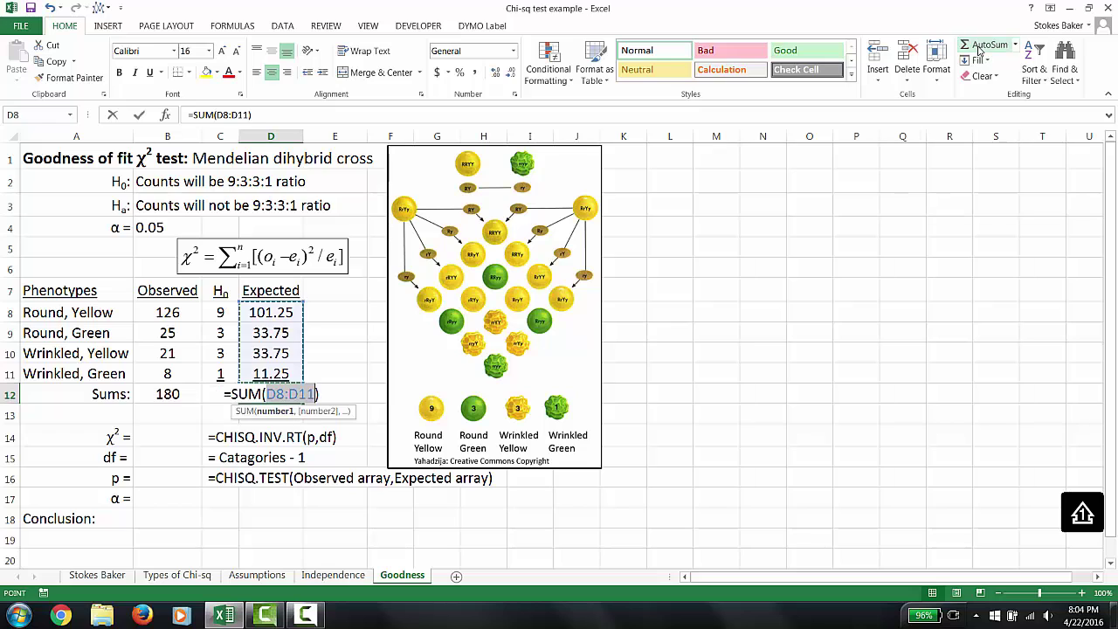
{"action": "left_click", "coordinate": [139, 115]}
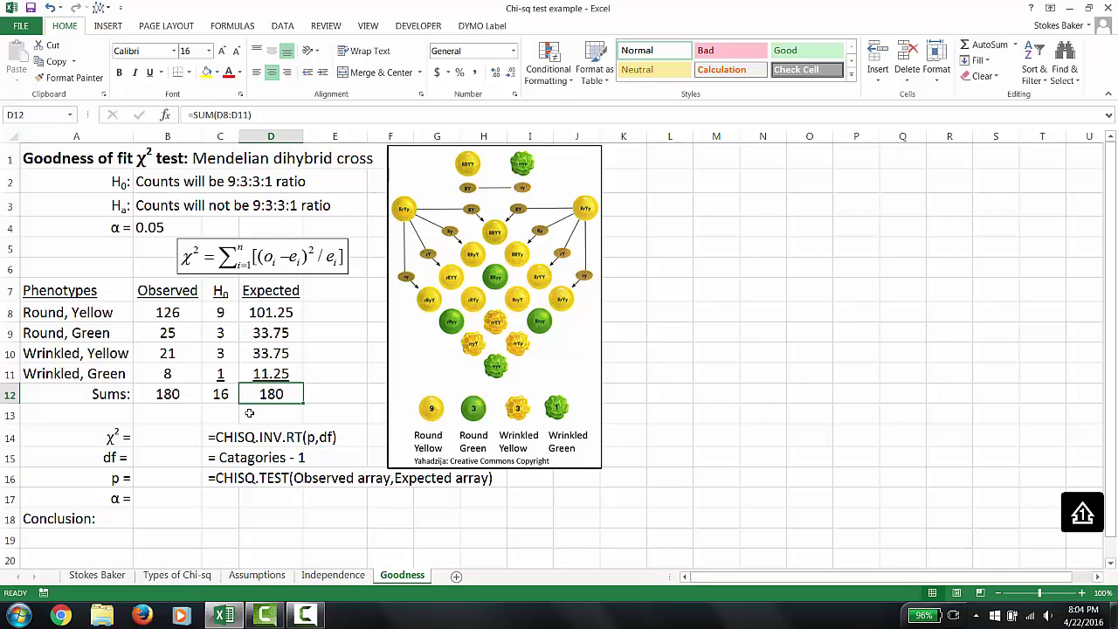
{"action": "left_click", "coordinate": [161, 494]}
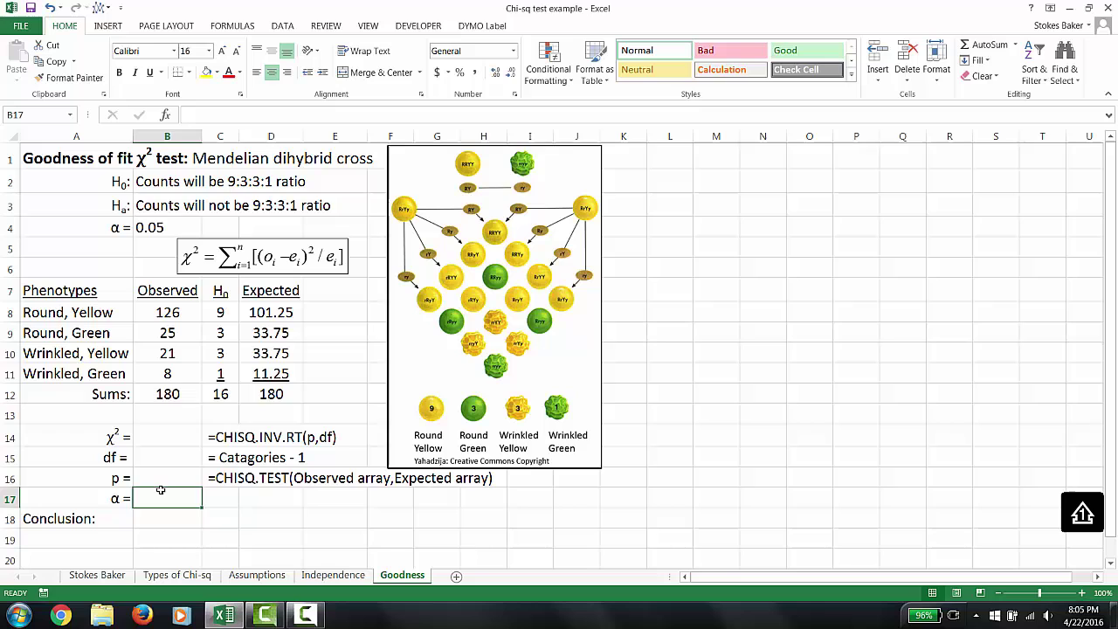
{"action": "type", "text": "="}
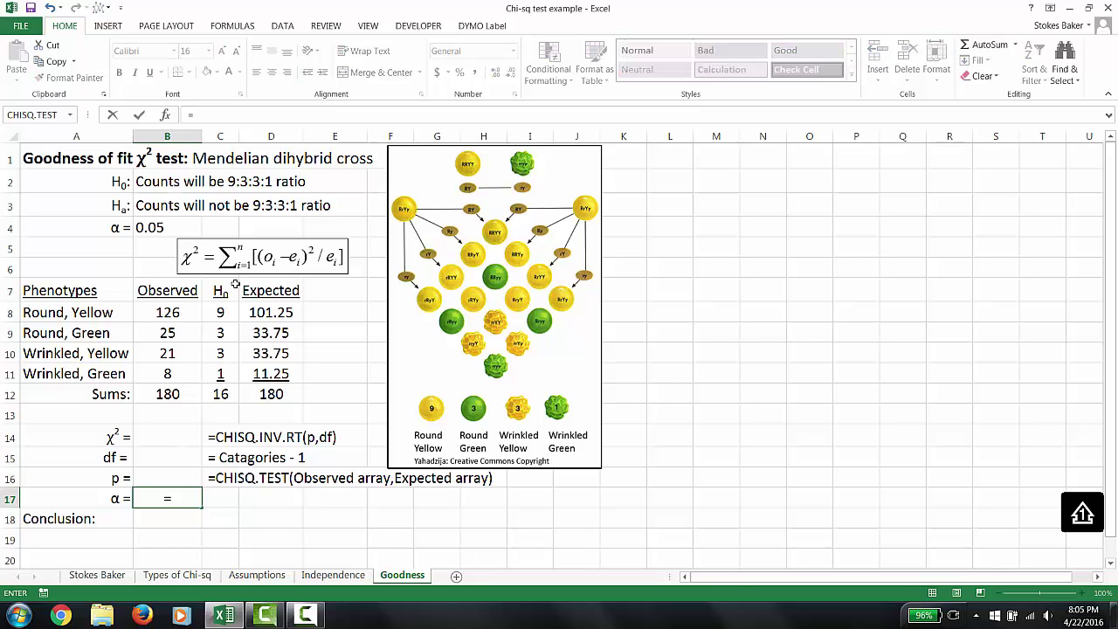
{"action": "left_click", "coordinate": [156, 227]}
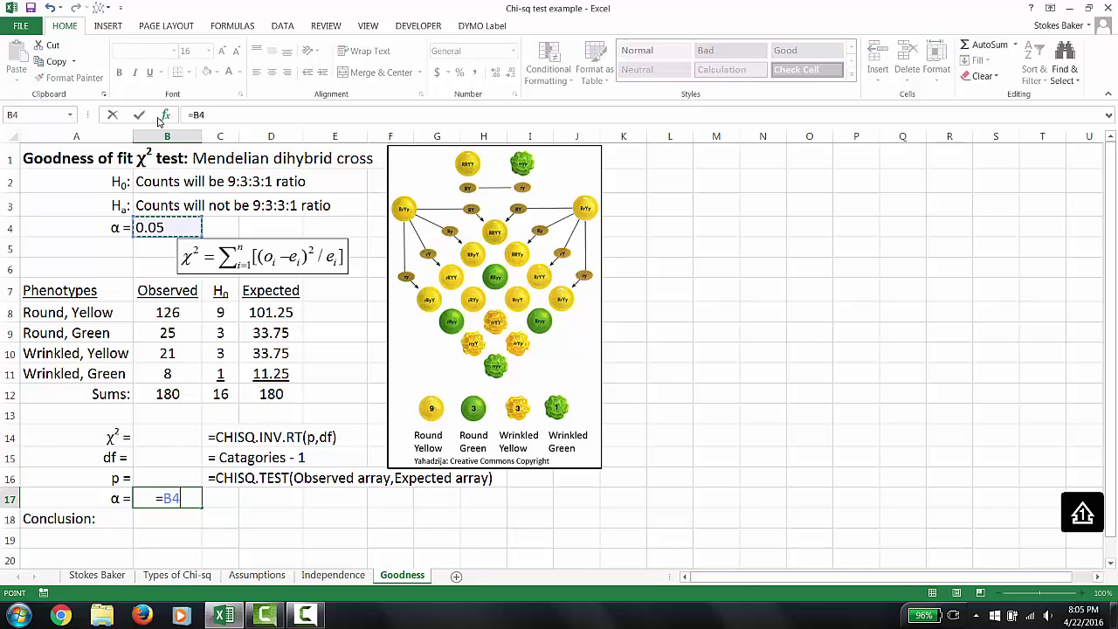
{"action": "key", "text": "ctrl+Return"}
Step: Enter =CHISQ.TEST(B8:B11,D8:D11) in B16, giving a p-value of 0.00281
{"action": "left_click", "coordinate": [165, 469]}
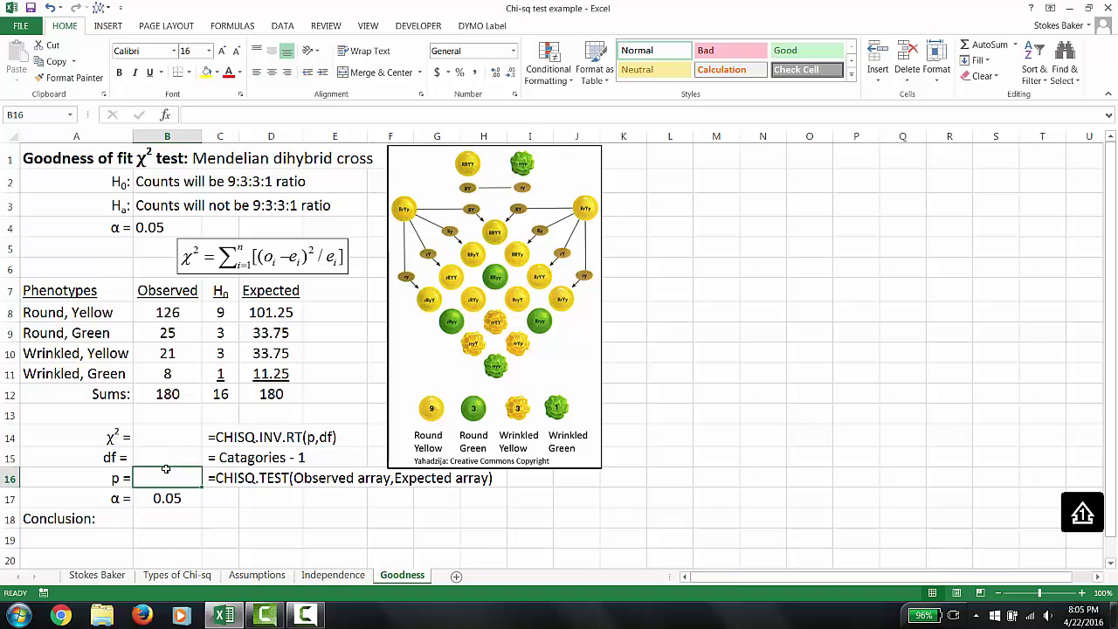
{"action": "type", "text": "=chi"}
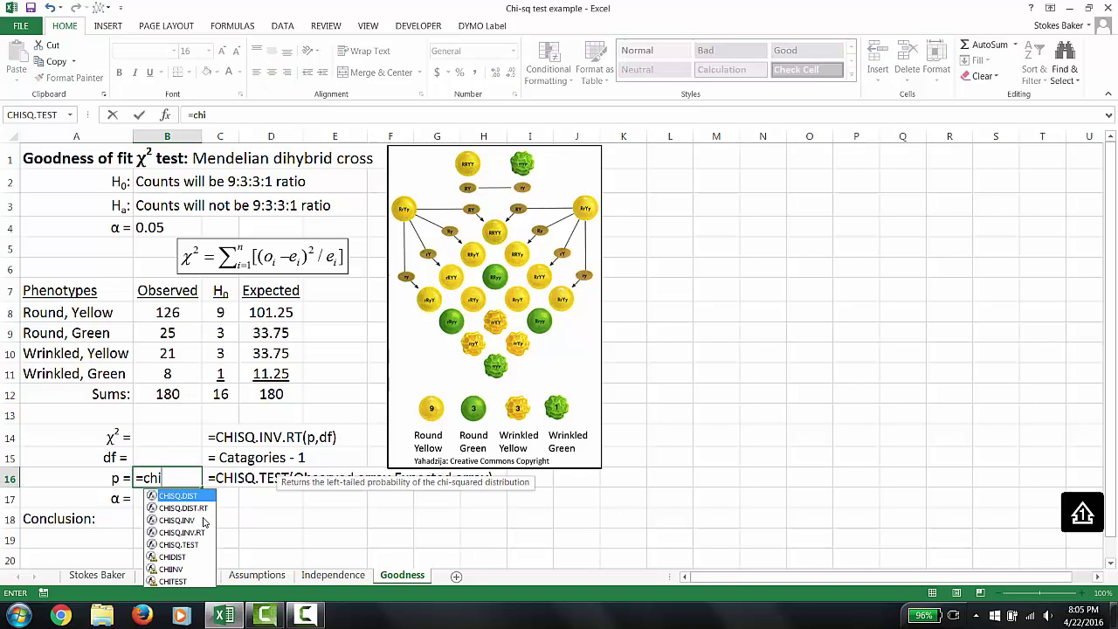
{"action": "left_click", "coordinate": [192, 545]}
{"action": "double_click", "coordinate": [192, 545]}
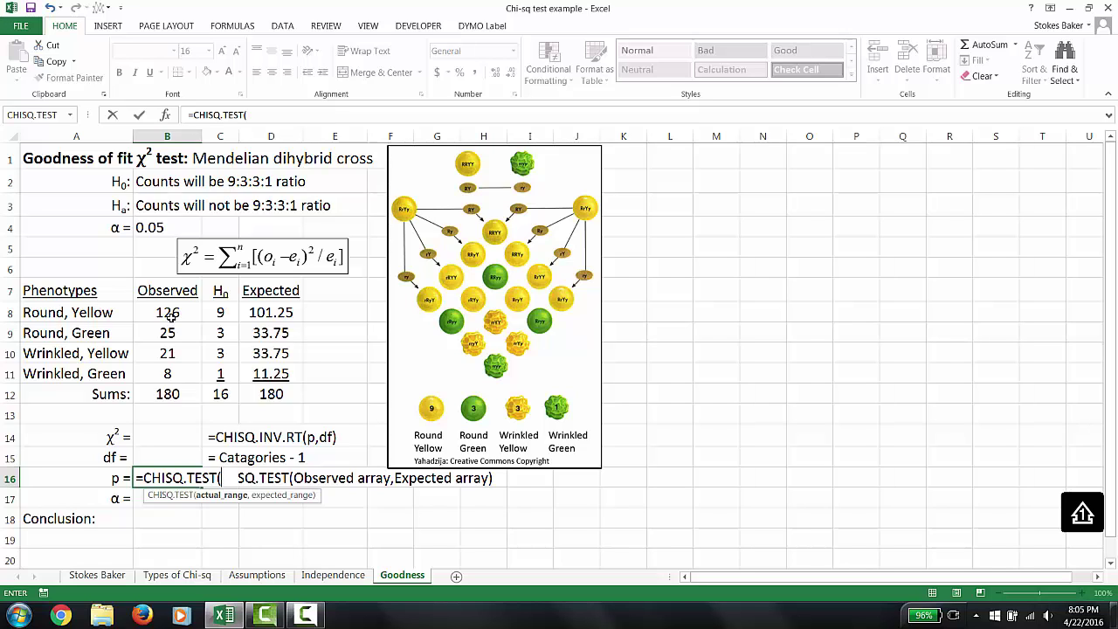
{"action": "left_click_drag", "start_coordinate": [171, 318], "coordinate": [169, 373]}
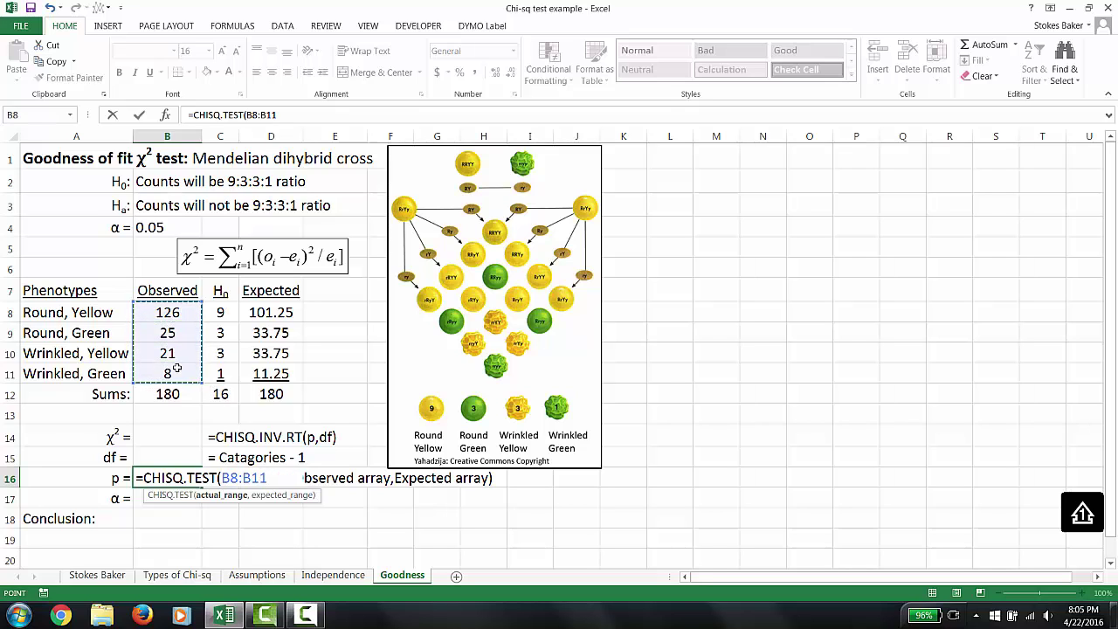
{"action": "type", "text": ","}
{"action": "left_click_drag", "start_coordinate": [281, 314], "coordinate": [270, 381]}
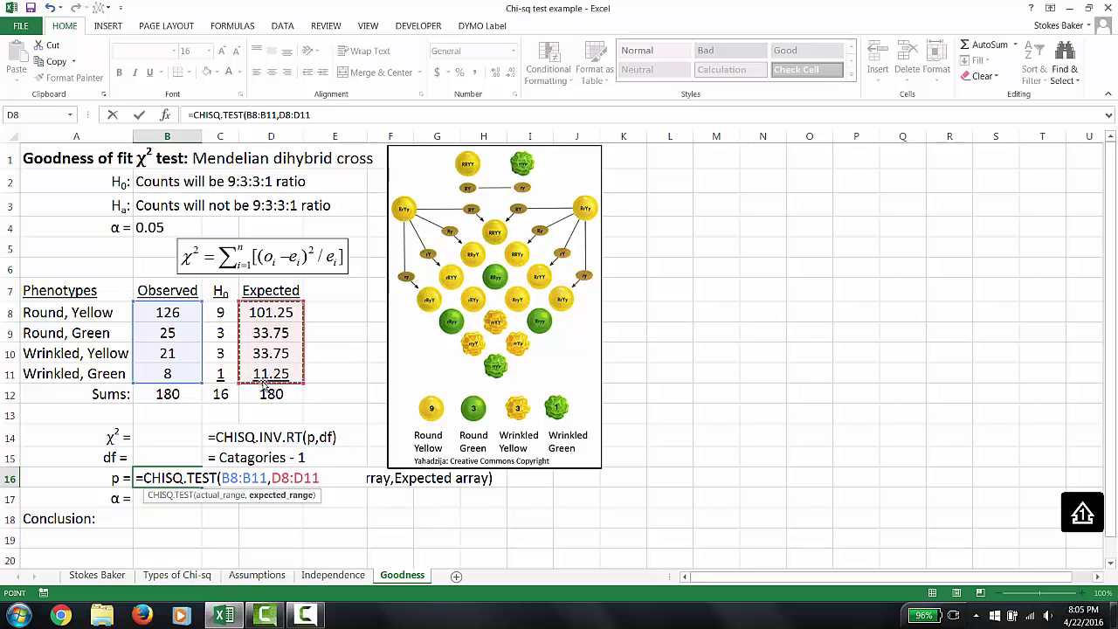
{"action": "key", "text": "Return"}
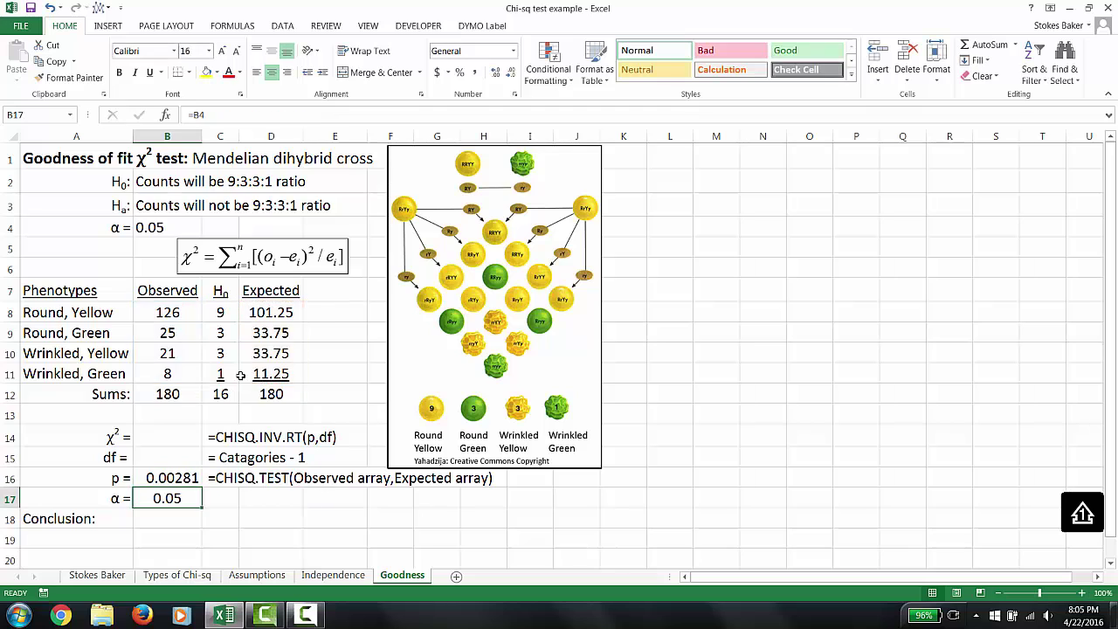
{"action": "left_click", "coordinate": [169, 455]}
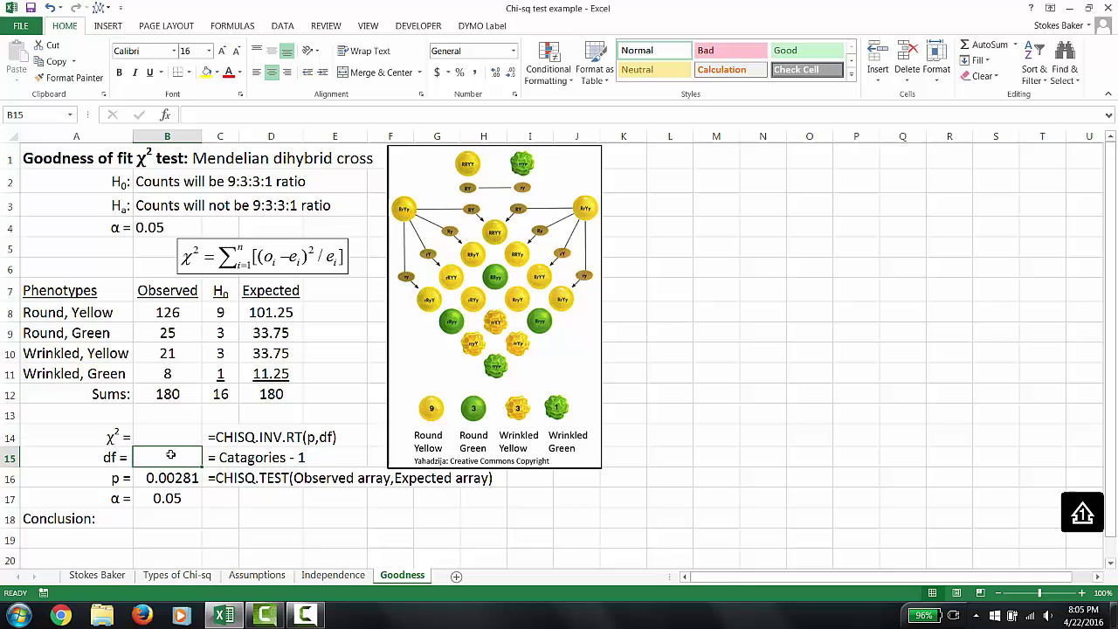
Step: Enter df 3 in B15 and =CHISQ.INV.RT(B16,B15) in B14, giving chi-square 14.0741
{"action": "type", "text": "3"}
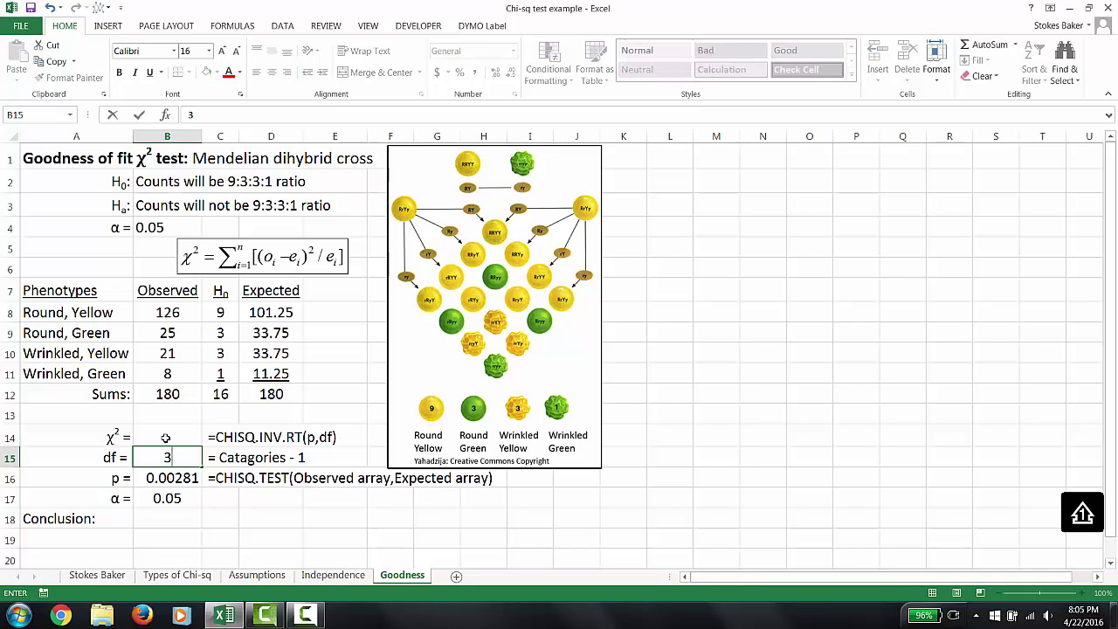
{"action": "left_click", "coordinate": [164, 438]}
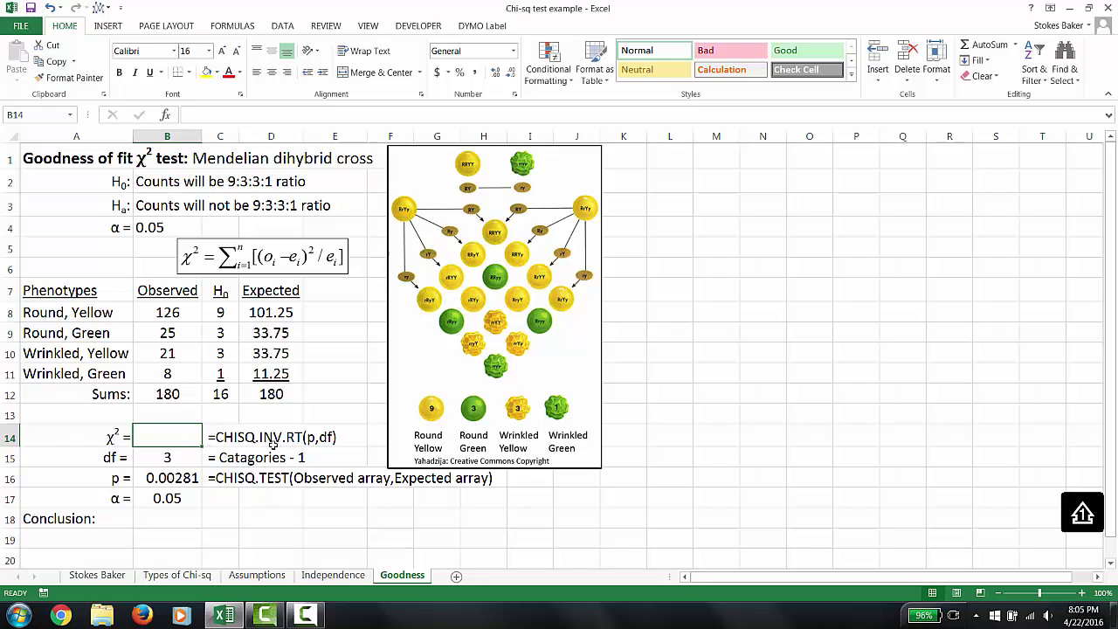
{"action": "type", "text": "="}
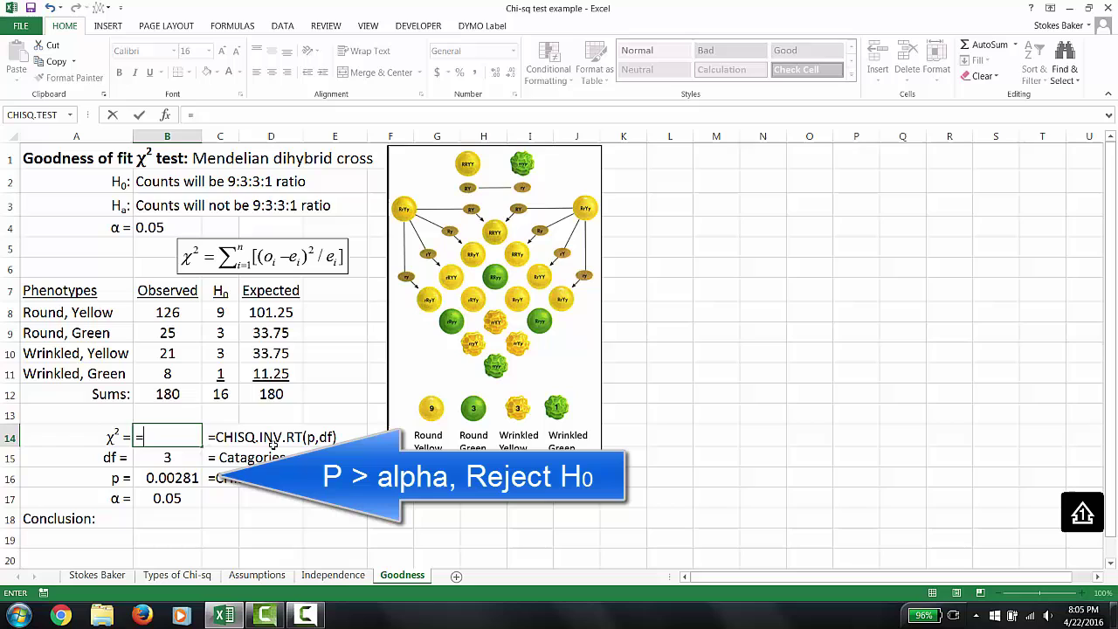
{"action": "type", "text": "c"}
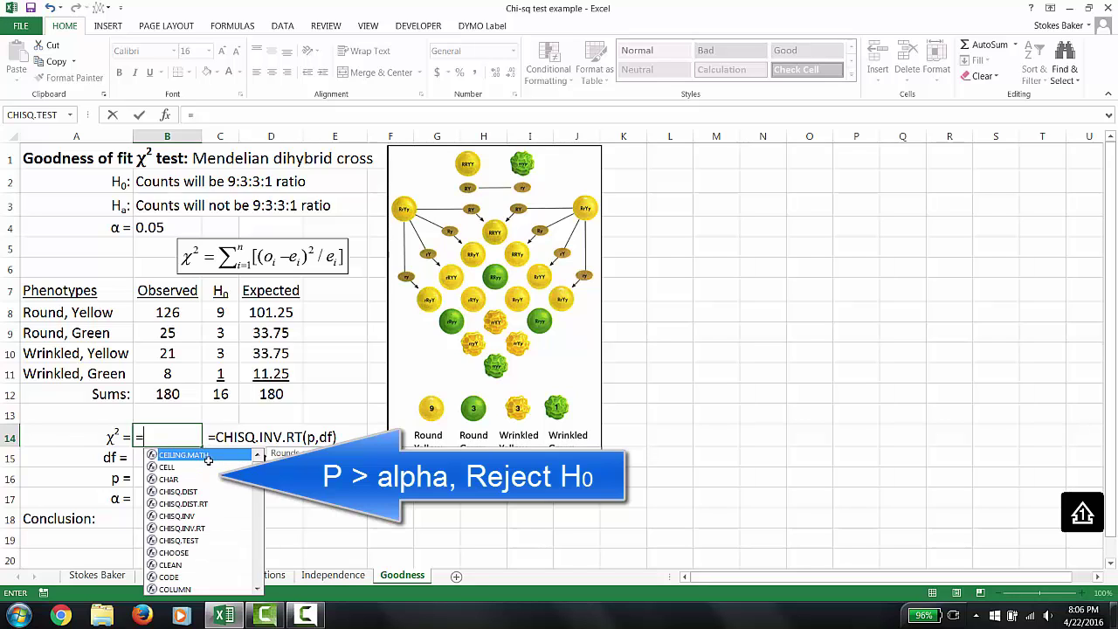
{"action": "type", "text": "h"}
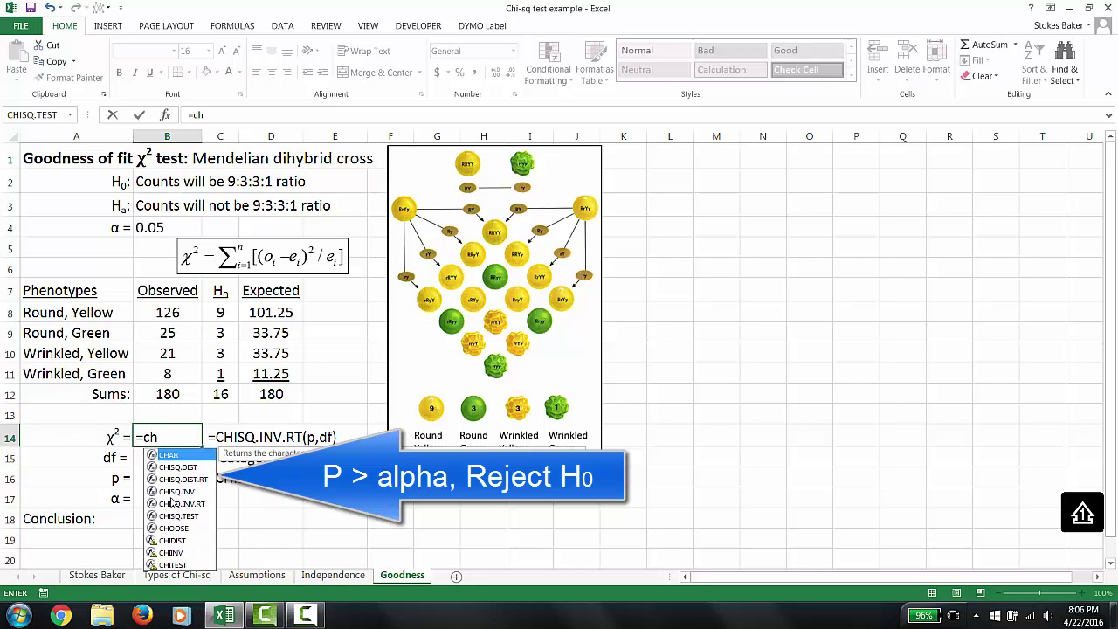
{"action": "double_click", "coordinate": [174, 504]}
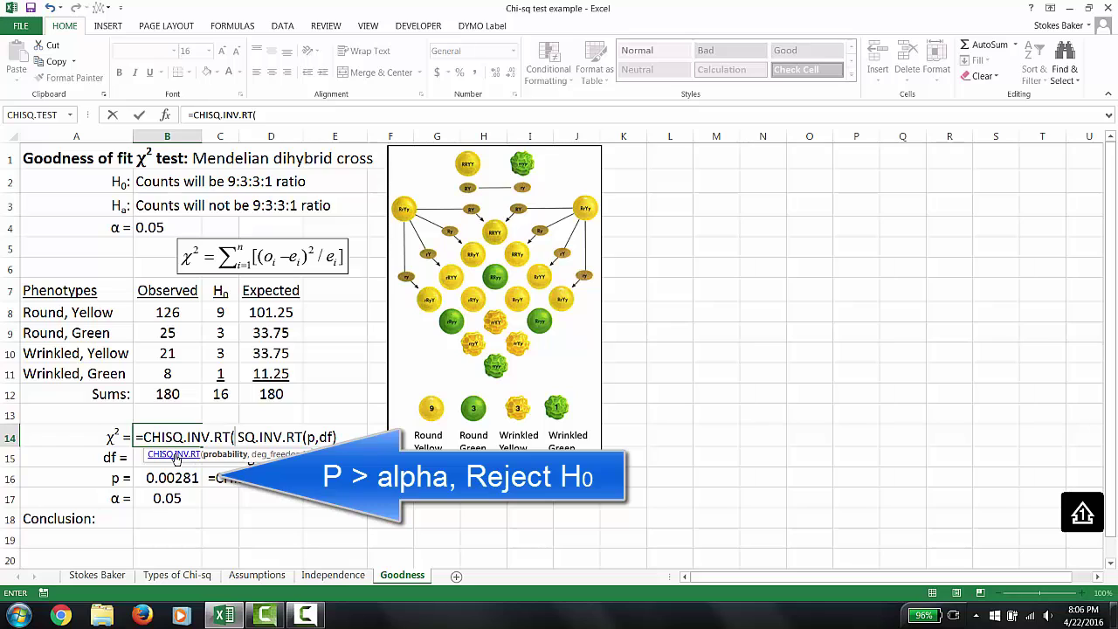
{"action": "left_click", "coordinate": [150, 478]}
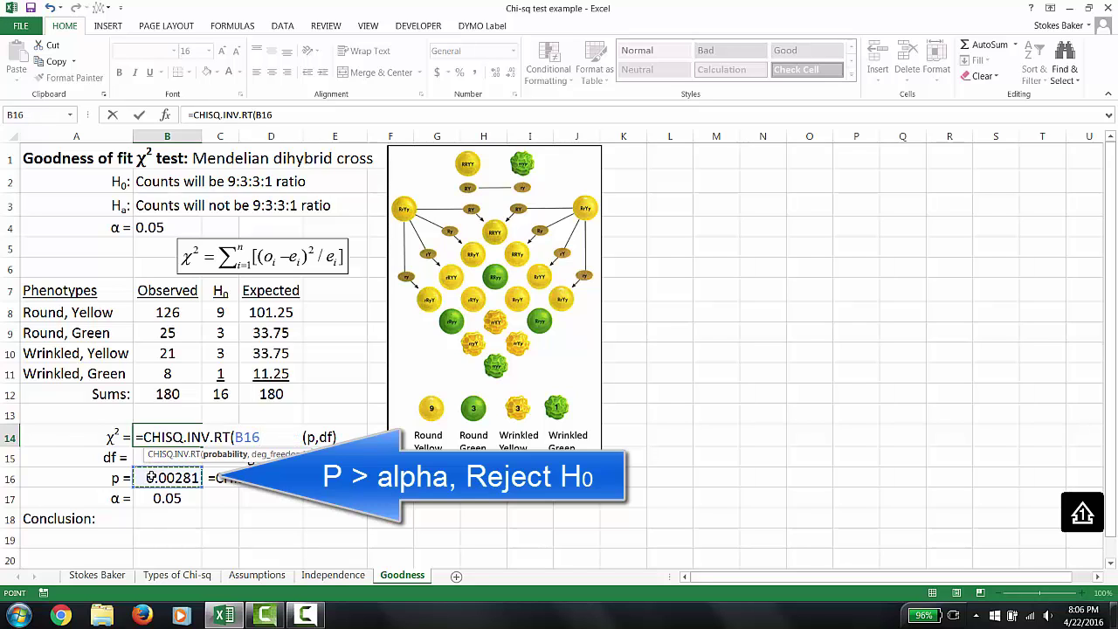
{"action": "type", "text": ","}
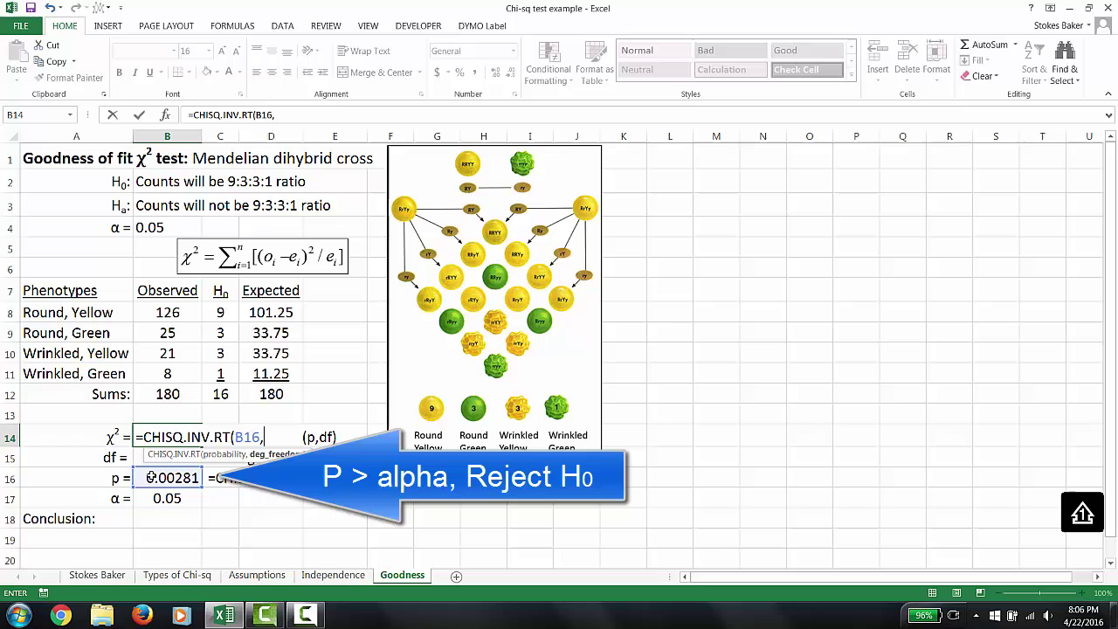
{"action": "left_click", "coordinate": [137, 457]}
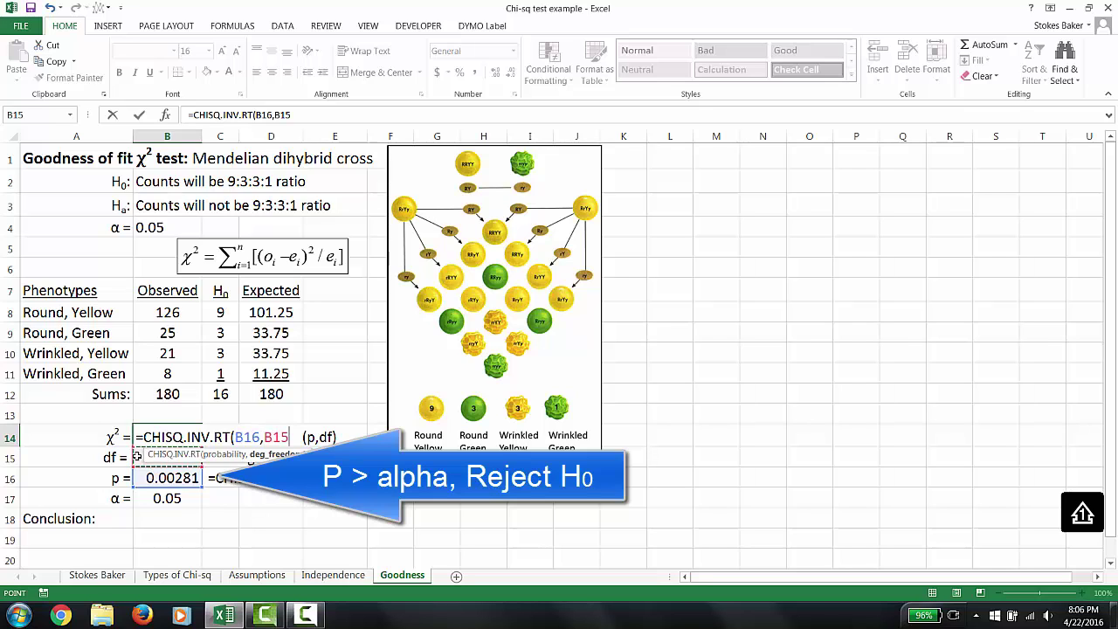
{"action": "key", "text": "Return"}
{"action": "key", "text": "Down"}
{"action": "key", "text": "Down"}
{"action": "key", "text": "Down"}
{"action": "type", "text": "0"}
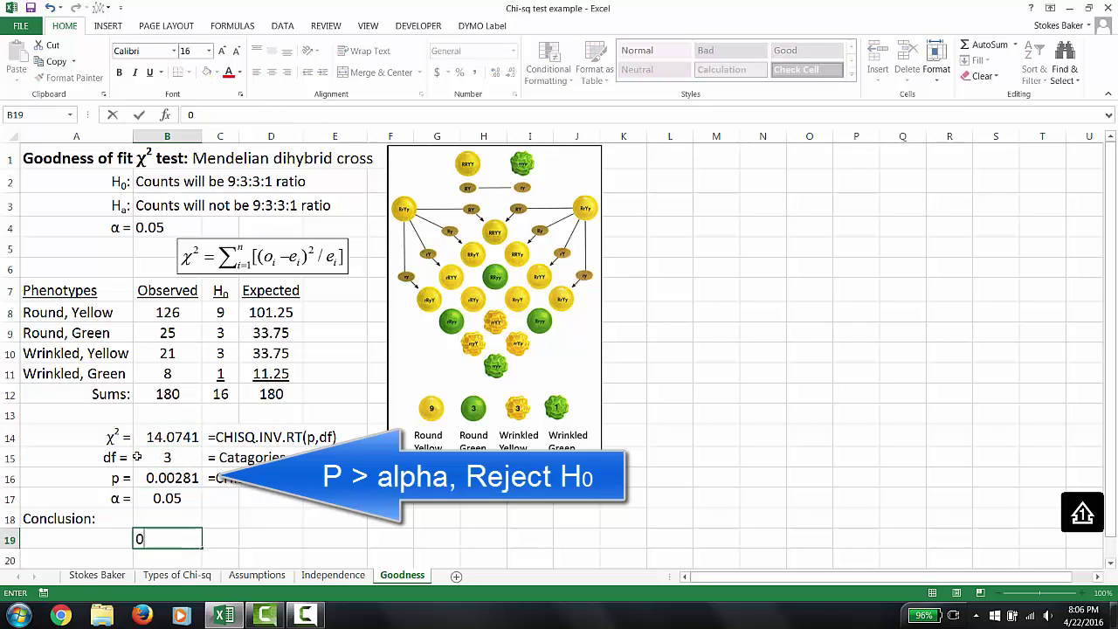
{"action": "key", "text": "Up"}
{"action": "key", "text": "Up"}
{"action": "key", "text": "Up"}
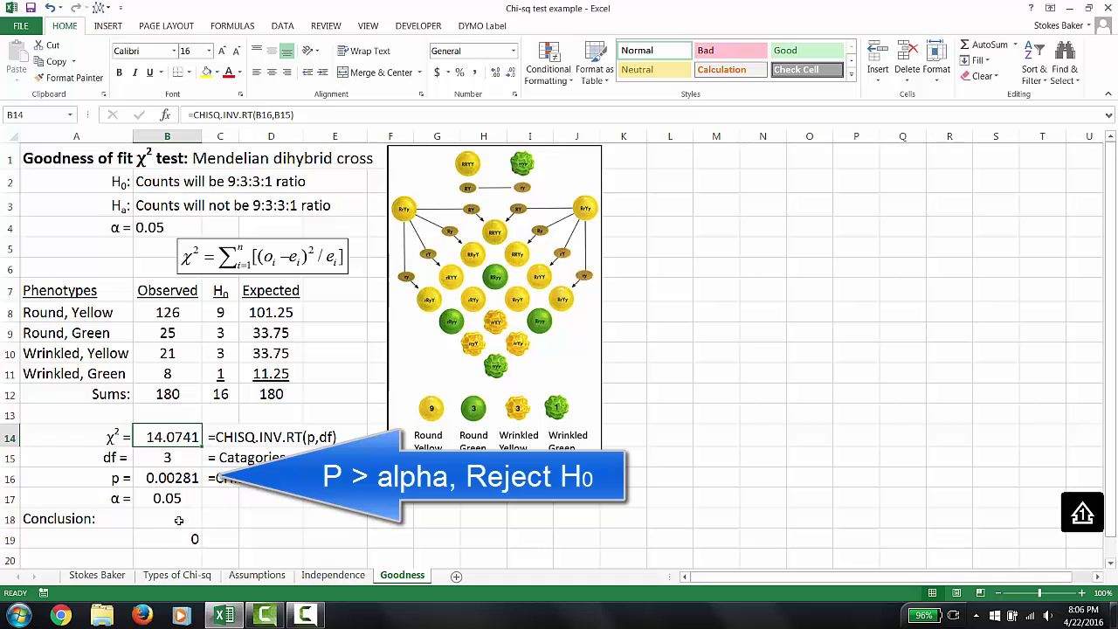
Step: Switch to the first sheet, the 'χ² Test with Excel' title sheet
{"action": "left_click", "coordinate": [178, 520]}
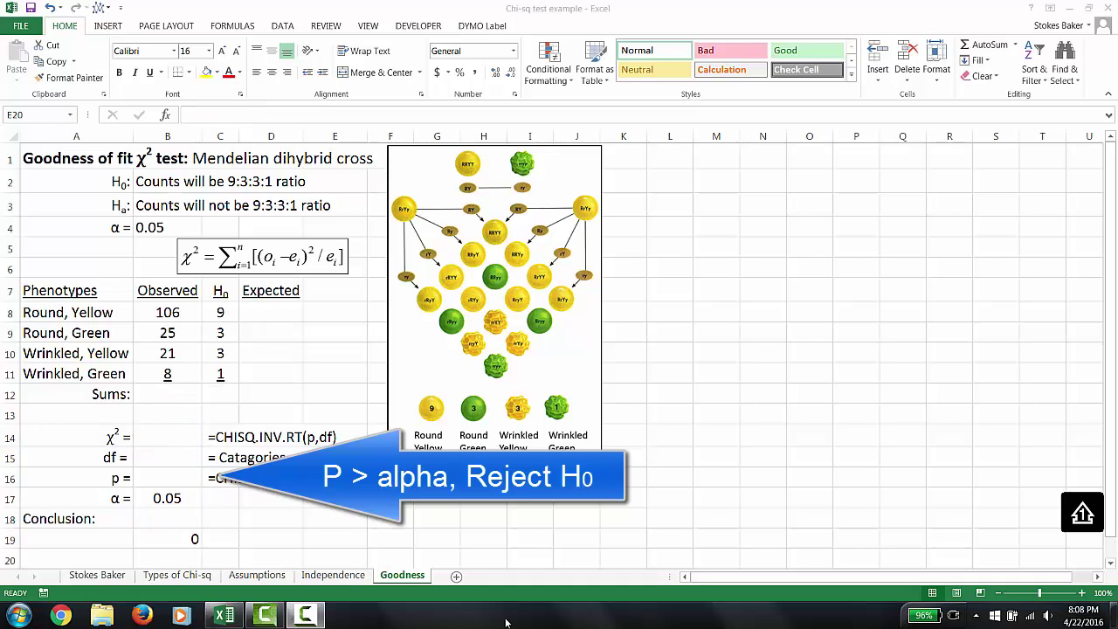